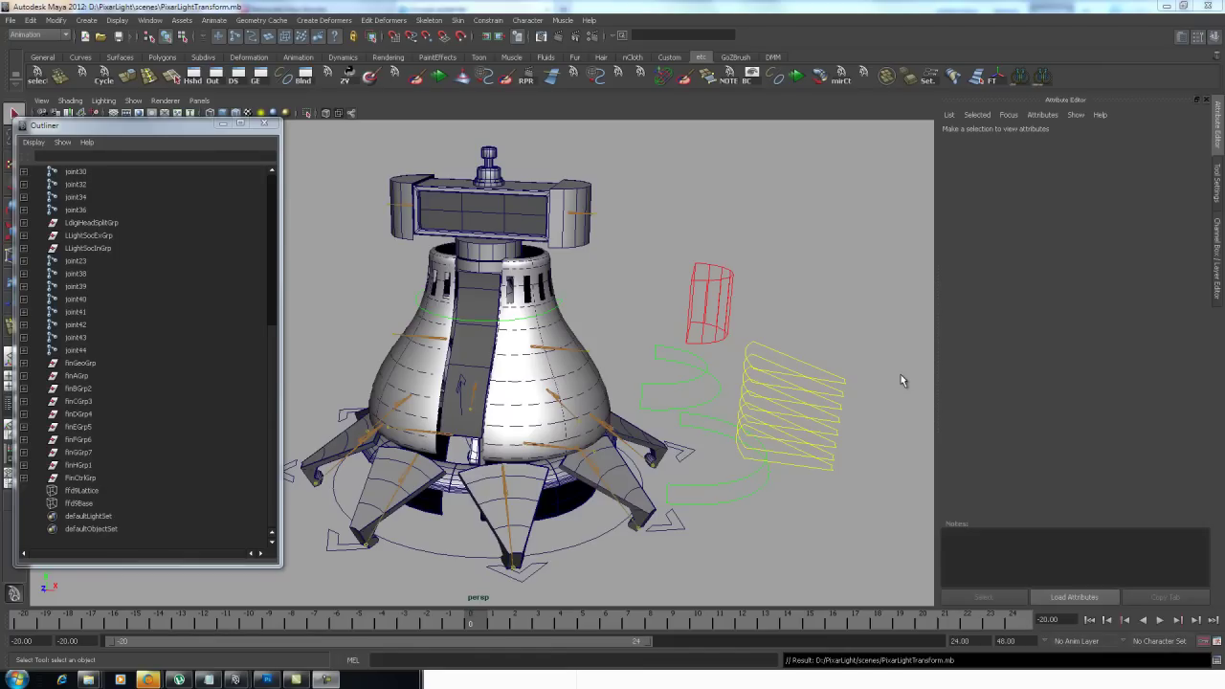
Bring up the MEL constraint script in Notepad and set its font to bold, size 18
{"action": "left_click", "coordinate": [210, 679]}
{"action": "left_click_drag", "start_coordinate": [703, 96], "coordinate": [875, 117]}
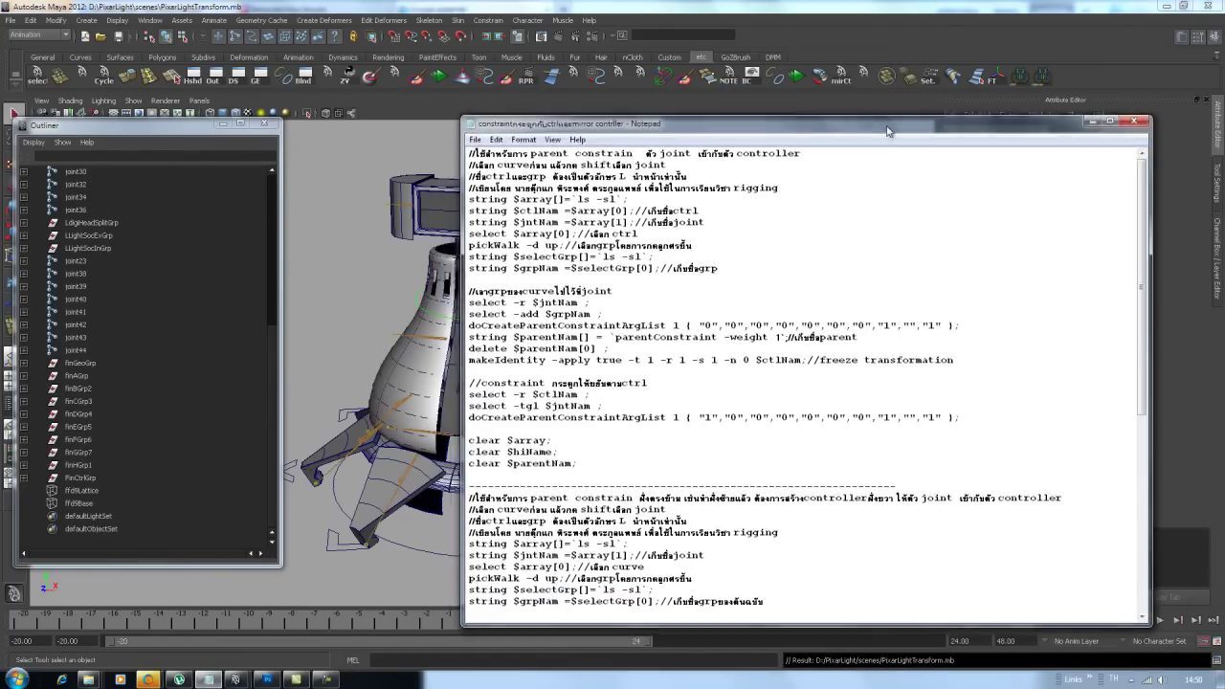
{"action": "left_click", "coordinate": [542, 127]}
{"action": "left_click", "coordinate": [525, 155]}
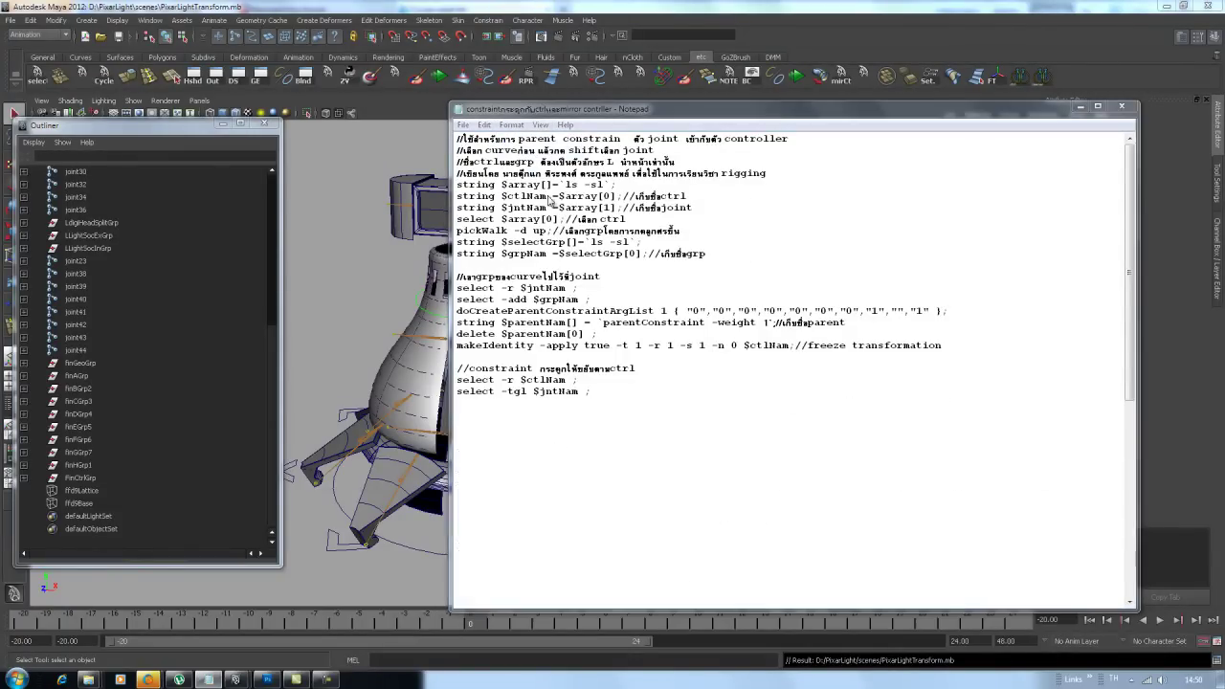
{"action": "left_click", "coordinate": [702, 285]}
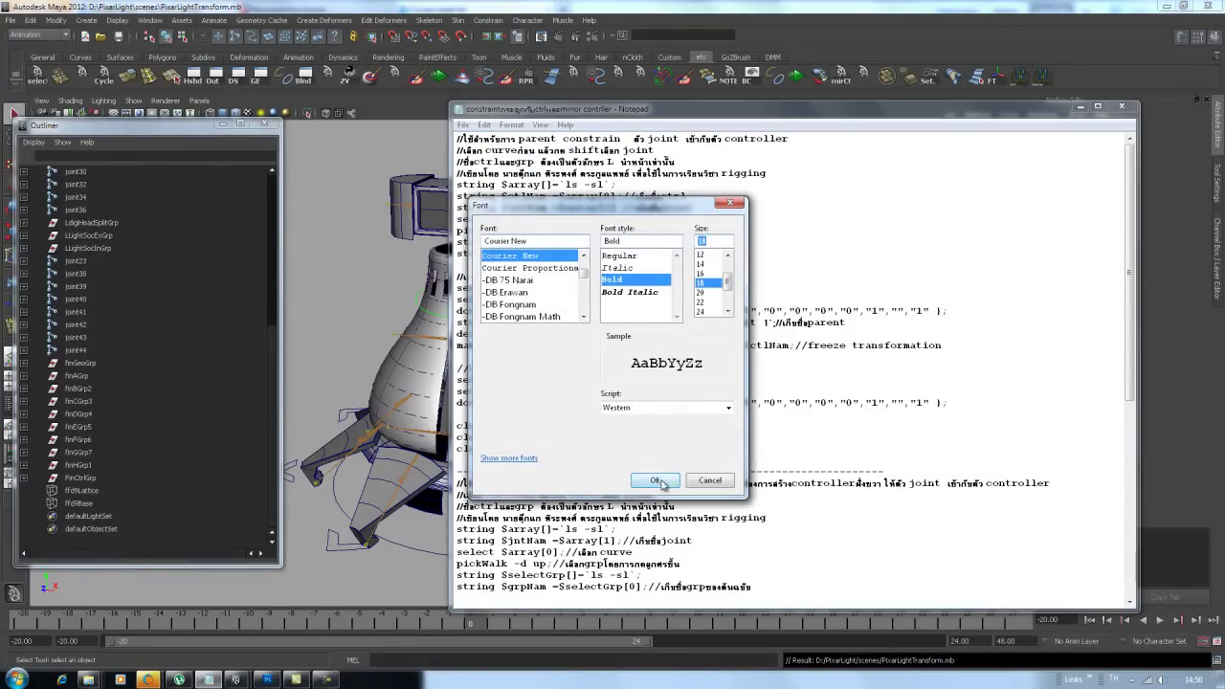
{"action": "left_click", "coordinate": [656, 480]}
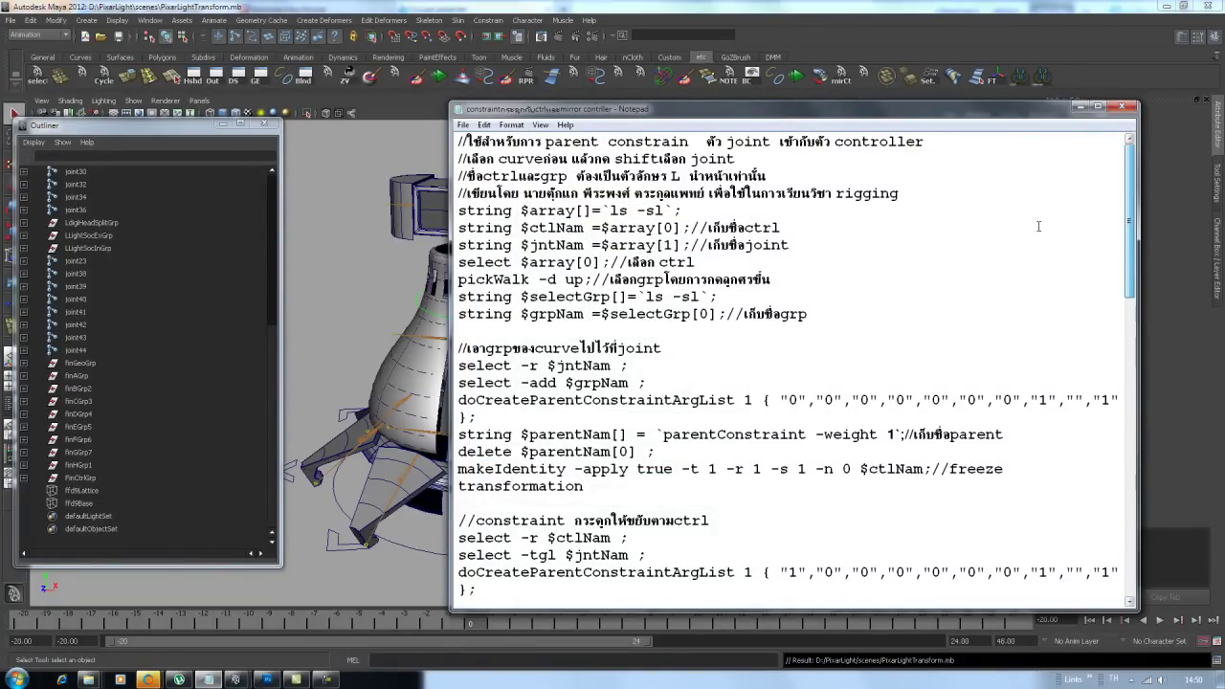
Review the script's opening comments and its select-the-curve-first instruction, then return to Maya
{"action": "mouse_move", "coordinate": [460, 141]}
{"action": "left_mouse_down"}
{"action": "mouse_move", "coordinate": [909, 128]}
{"action": "mouse_move", "coordinate": [924, 192]}
{"action": "left_mouse_up"}
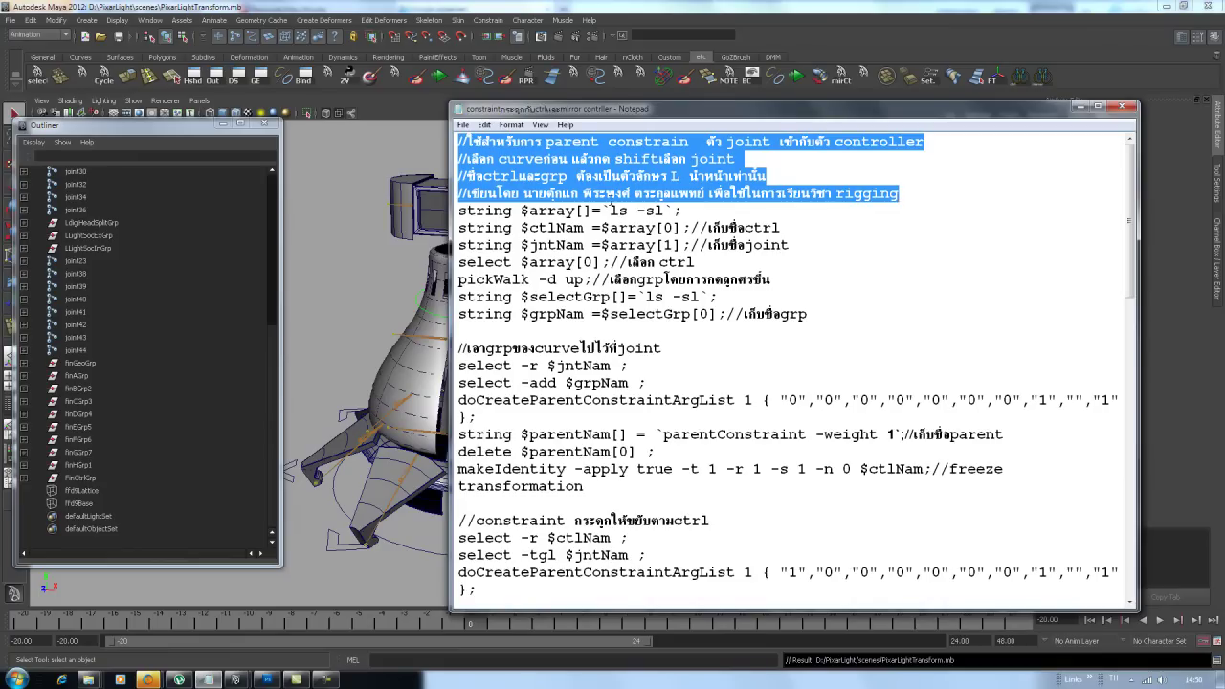
{"action": "left_click", "coordinate": [795, 153]}
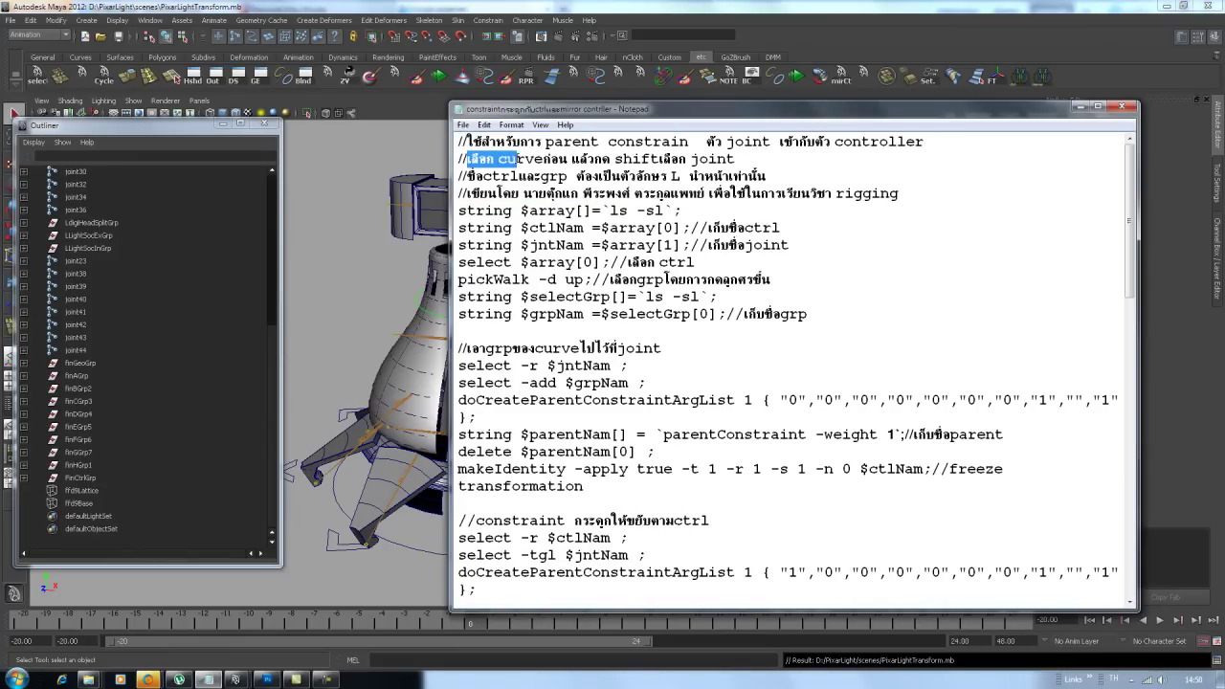
{"action": "left_click_drag", "start_coordinate": [497, 159], "coordinate": [624, 159]}
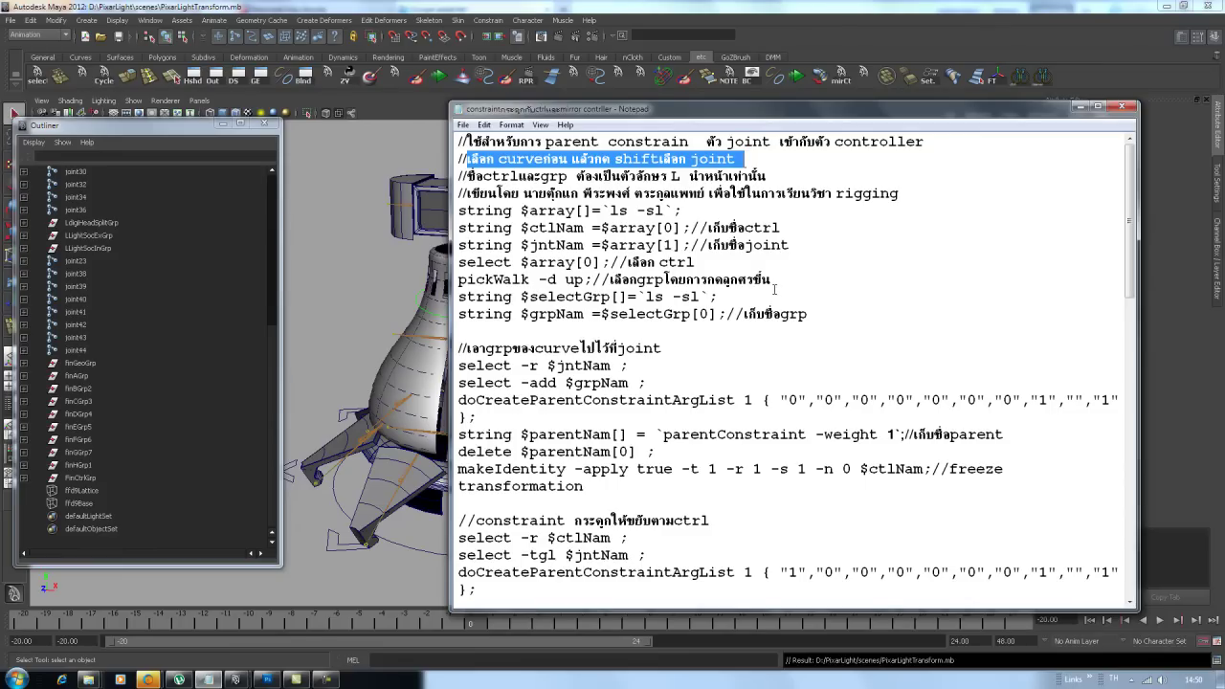
{"action": "left_click", "coordinate": [806, 245]}
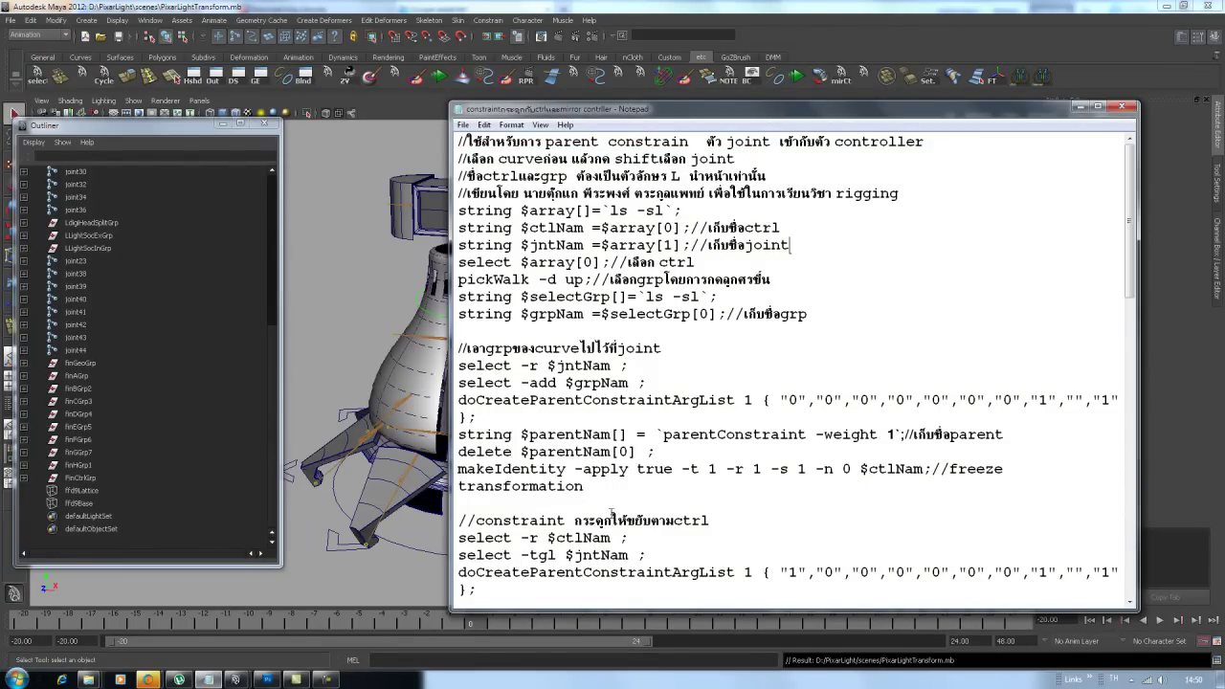
{"action": "left_click", "coordinate": [812, 216]}
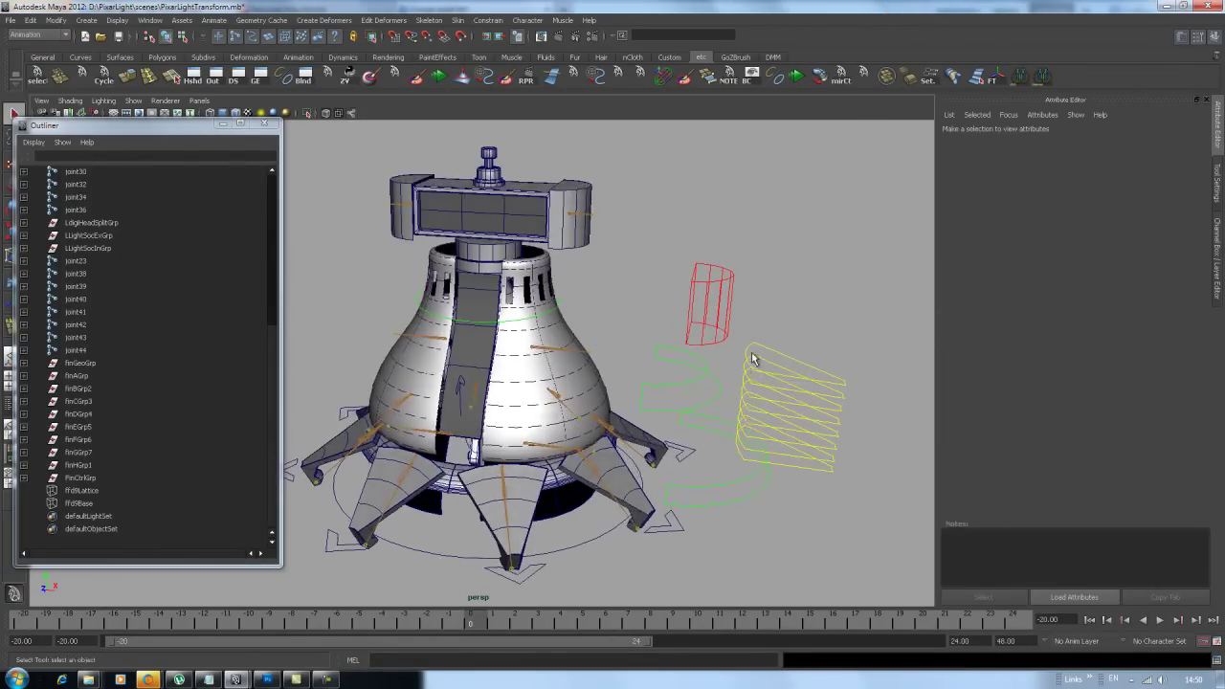
Select the head controller with joint26 and paste Notepad's parent-constraint script into the MEL tab
{"action": "left_click", "coordinate": [696, 273]}
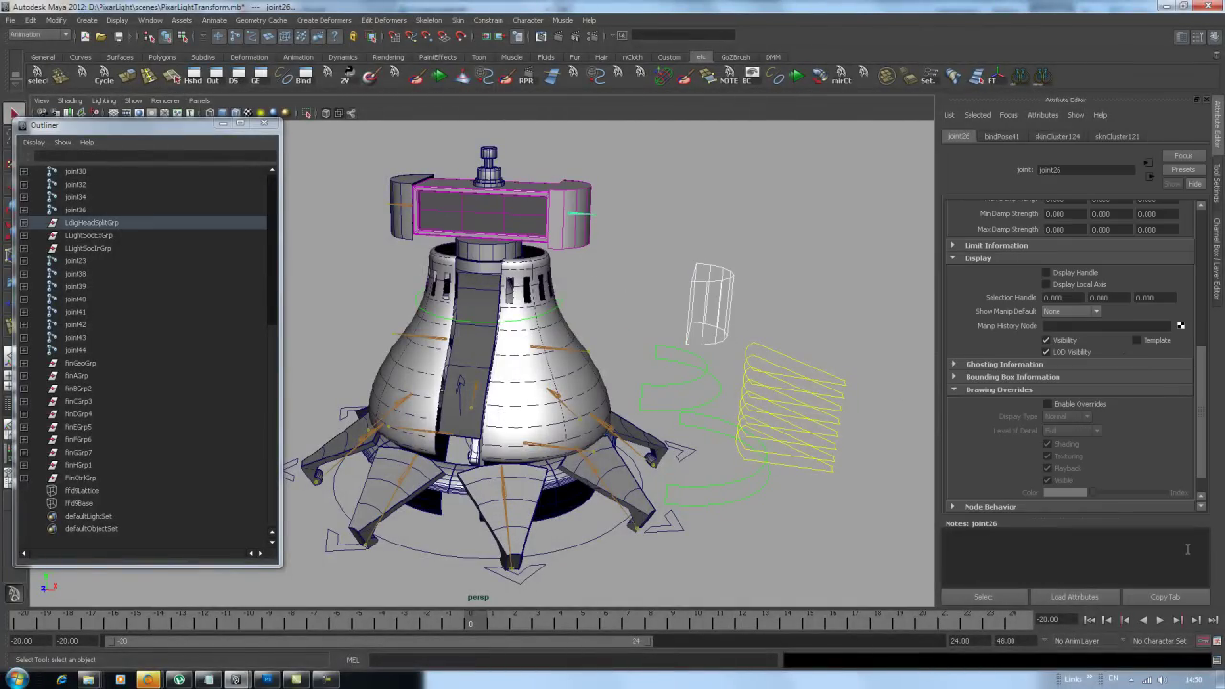
{"action": "left_click", "coordinate": [1217, 660]}
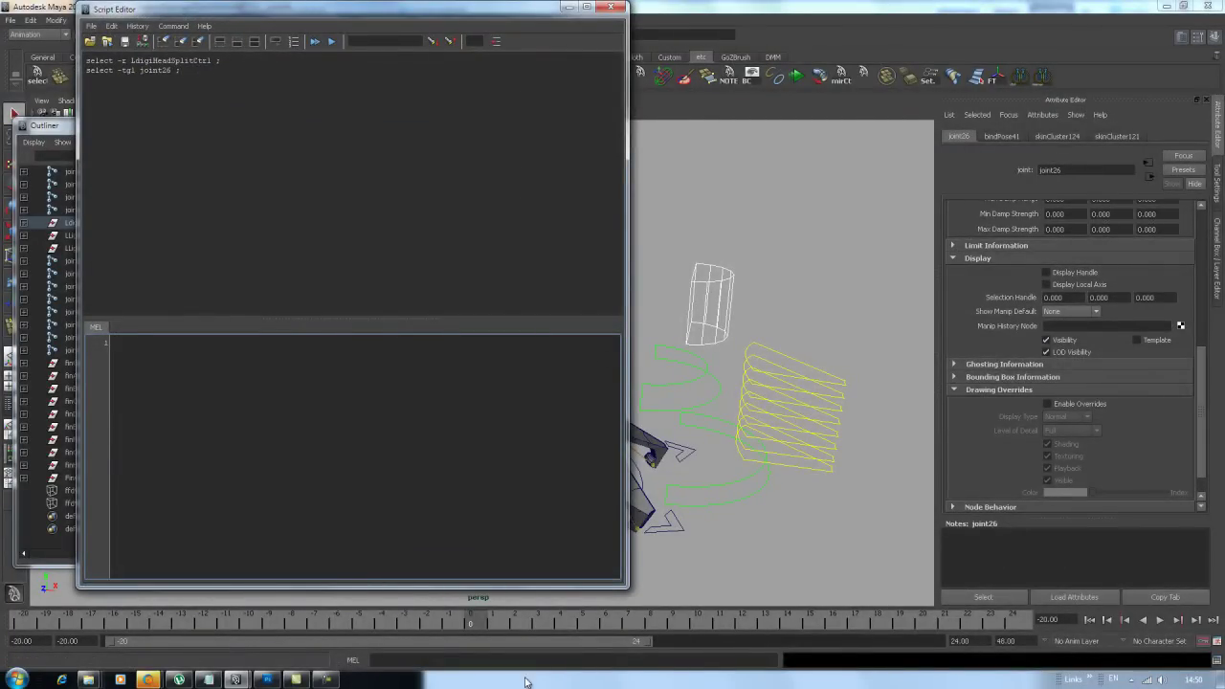
{"action": "left_click", "coordinate": [205, 679]}
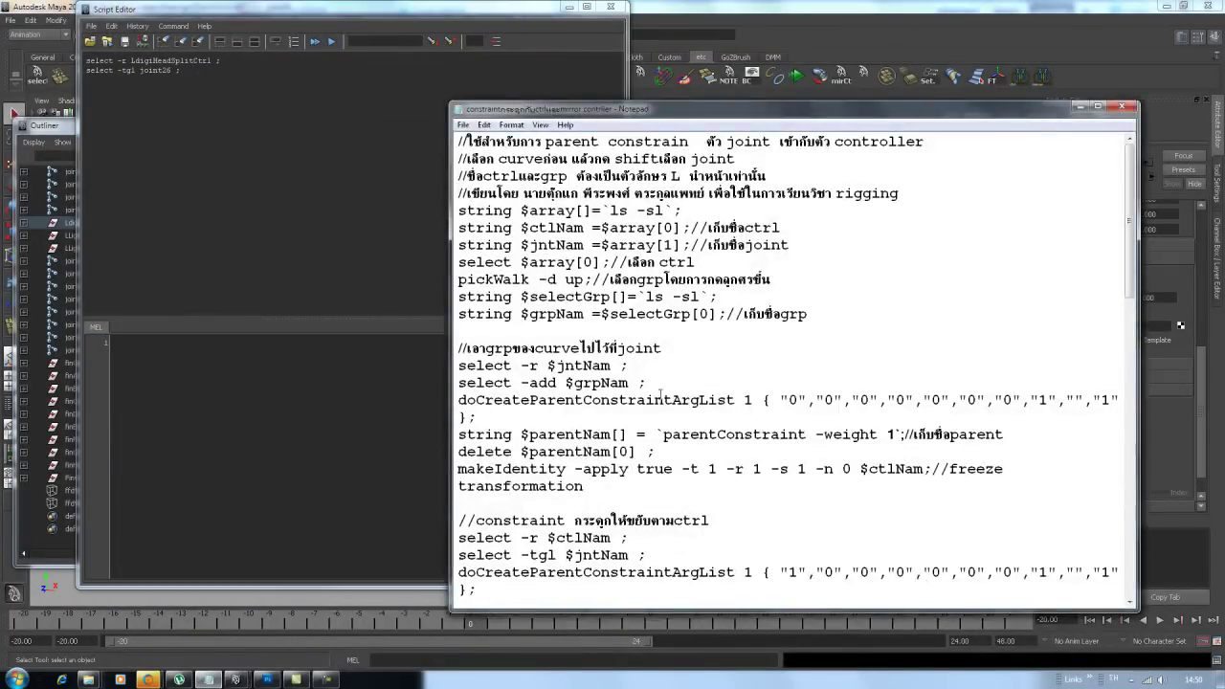
{"action": "scroll", "coordinate": [1129, 287], "scroll_direction": "down", "scroll_amount": 4}
{"action": "scroll", "coordinate": [1129, 286], "scroll_direction": "down", "scroll_amount": 1}
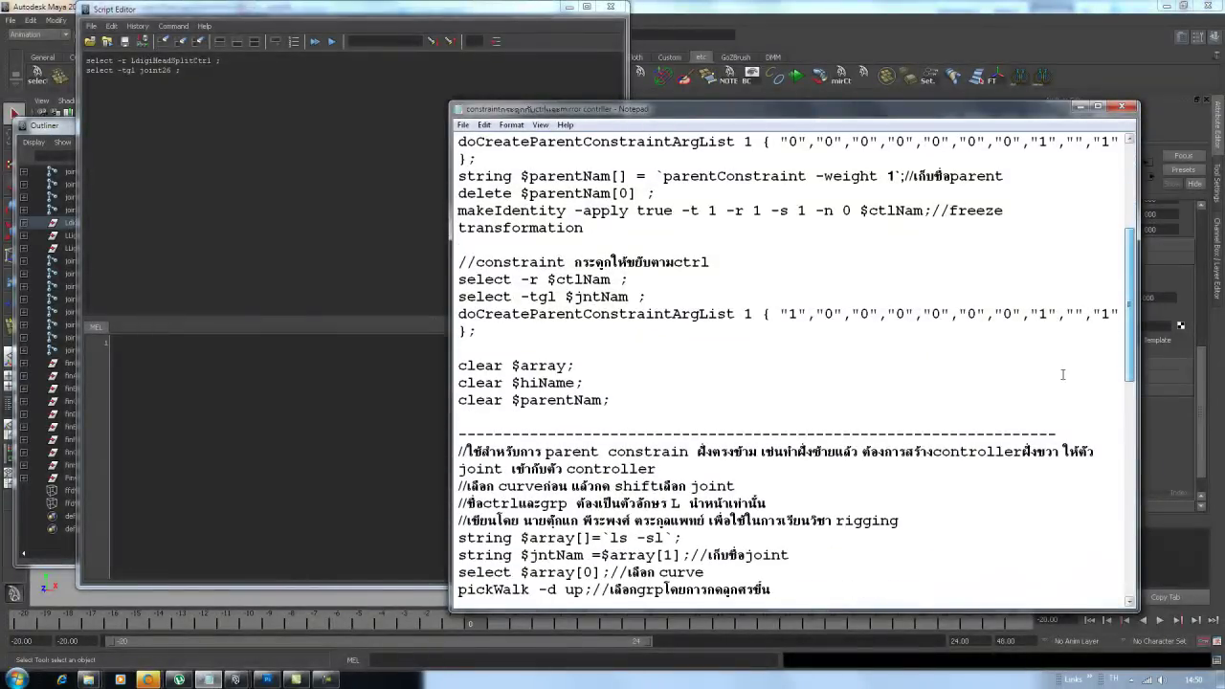
{"action": "mouse_move", "coordinate": [612, 400]}
{"action": "left_mouse_down"}
{"action": "mouse_move", "coordinate": [459, 356]}
{"action": "mouse_move", "coordinate": [398, 97]}
{"action": "left_mouse_up"}
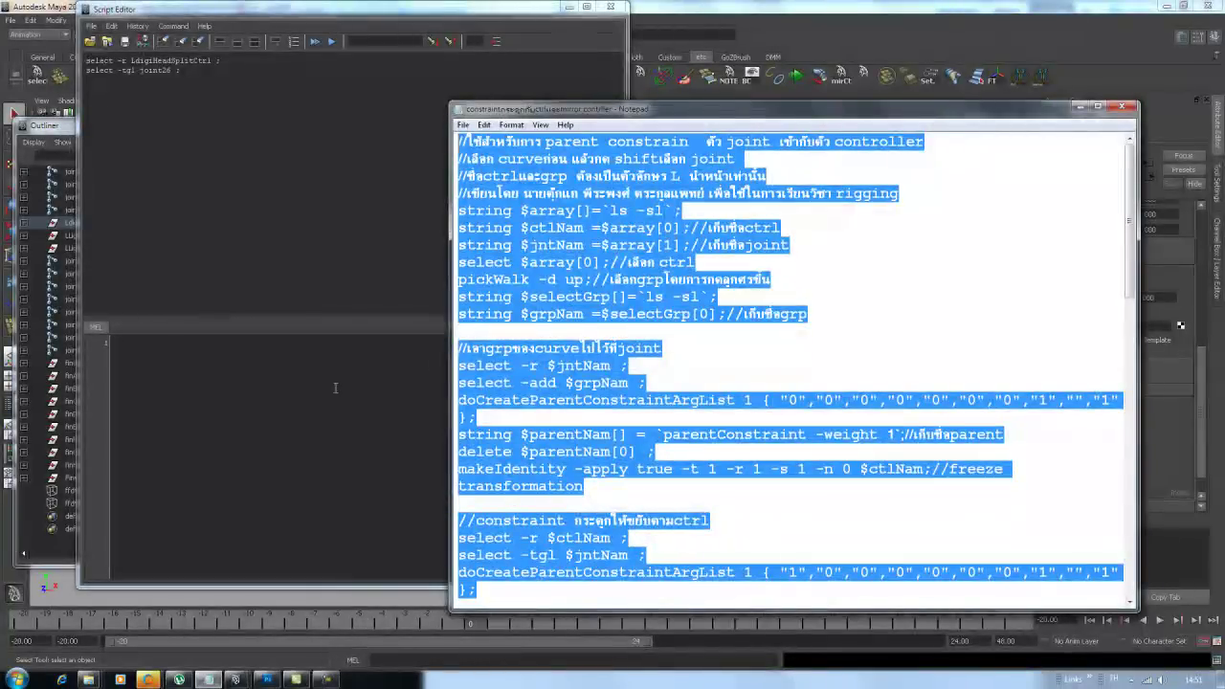
{"action": "left_click", "coordinate": [213, 370]}
{"action": "key", "text": "ctrl+v"}
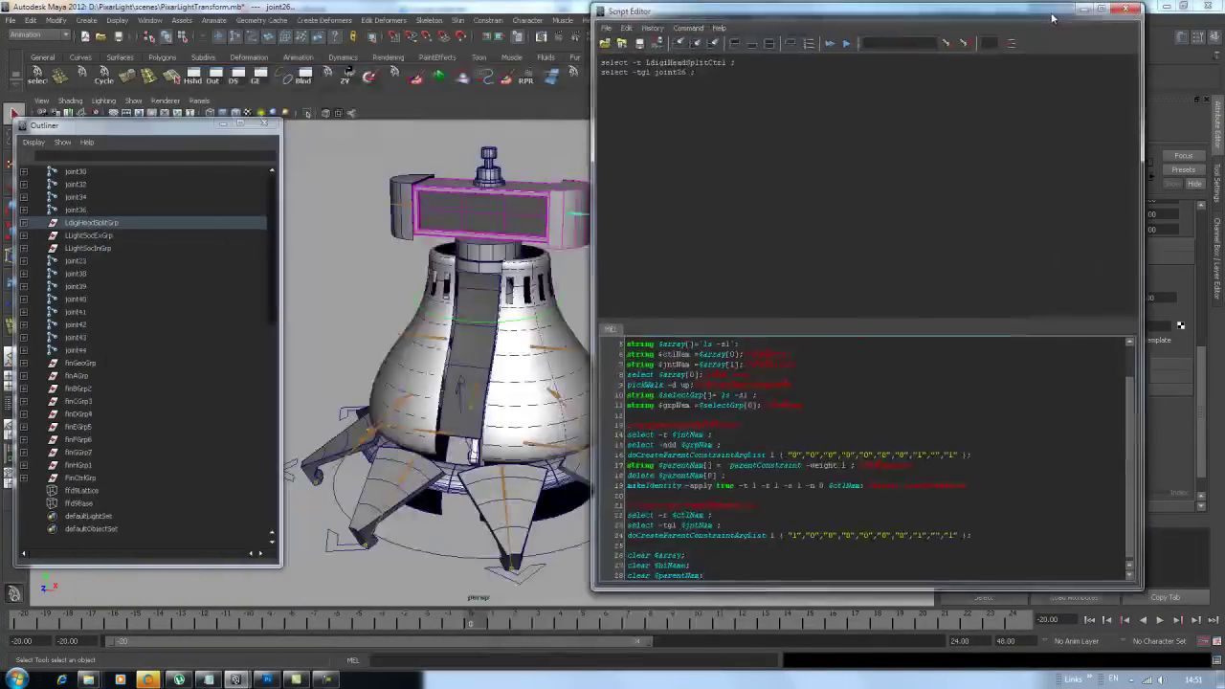
Run the pasted MEL script to create the head and joint26 parent constraints
{"action": "left_click_drag", "start_coordinate": [810, 22], "coordinate": [938, 15]}
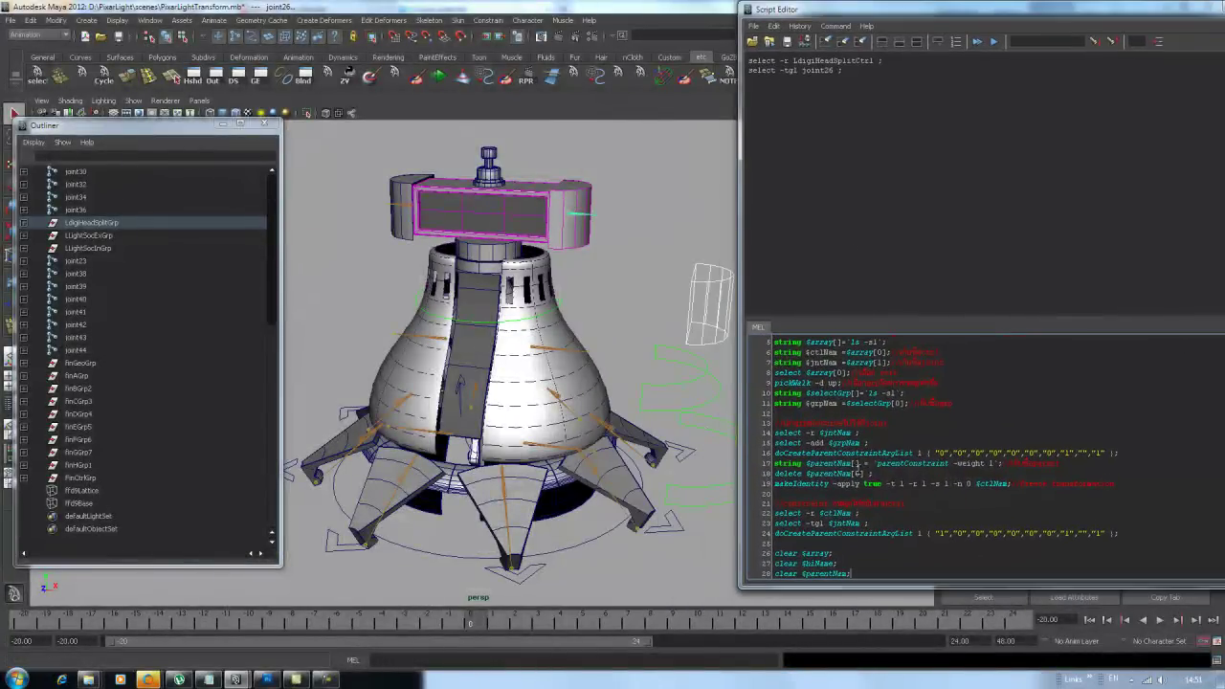
{"action": "key", "text": "ctrl+a"}
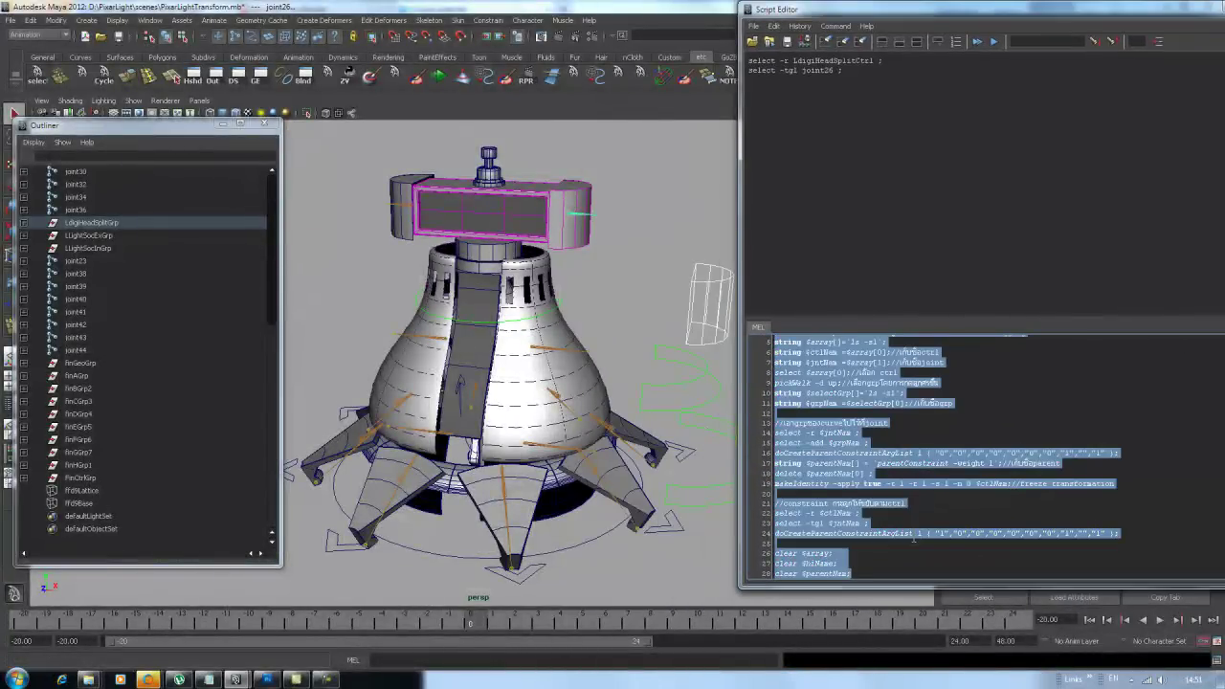
{"action": "key", "text": "ctrl+Return"}
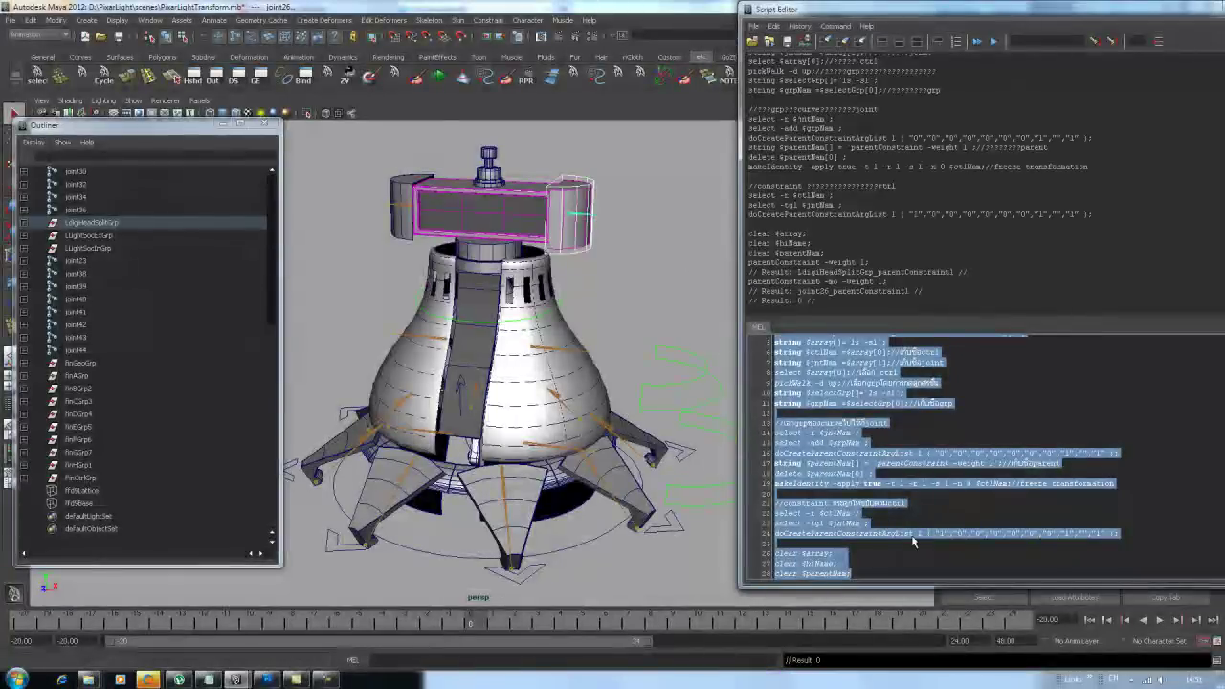
Test-move LdigiHeadSplitCtrl along X, then undo the move
{"action": "left_click", "coordinate": [597, 197]}
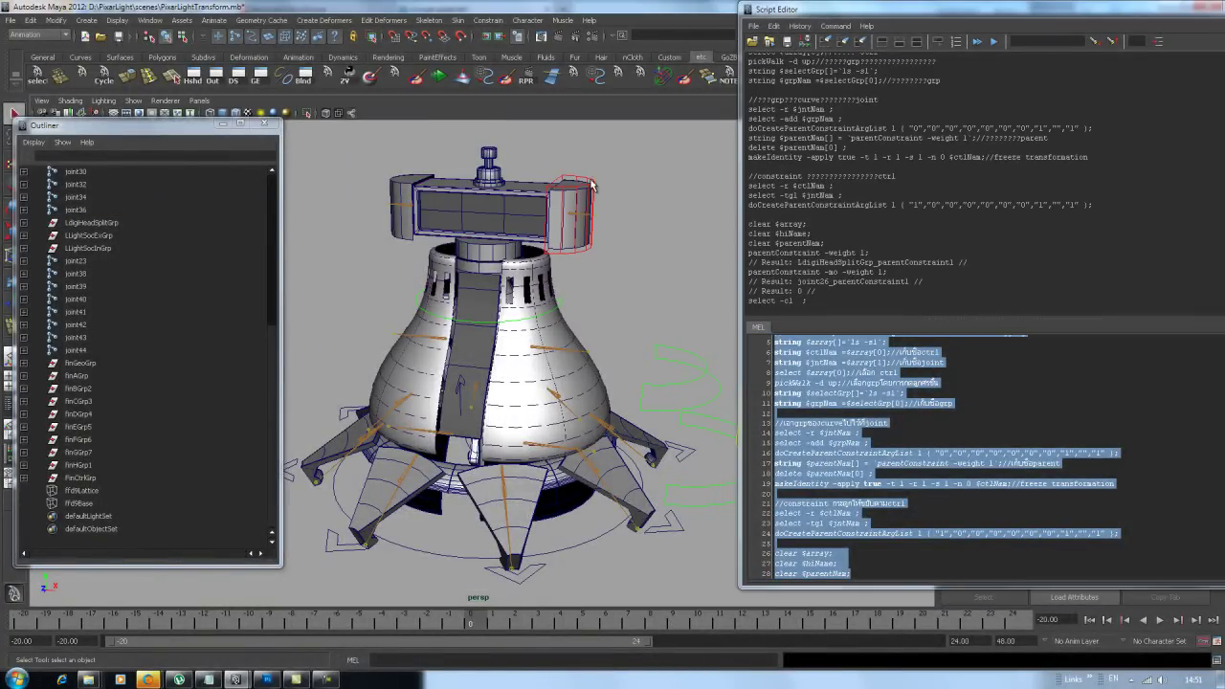
{"action": "left_click", "coordinate": [591, 186]}
{"action": "key", "text": "e"}
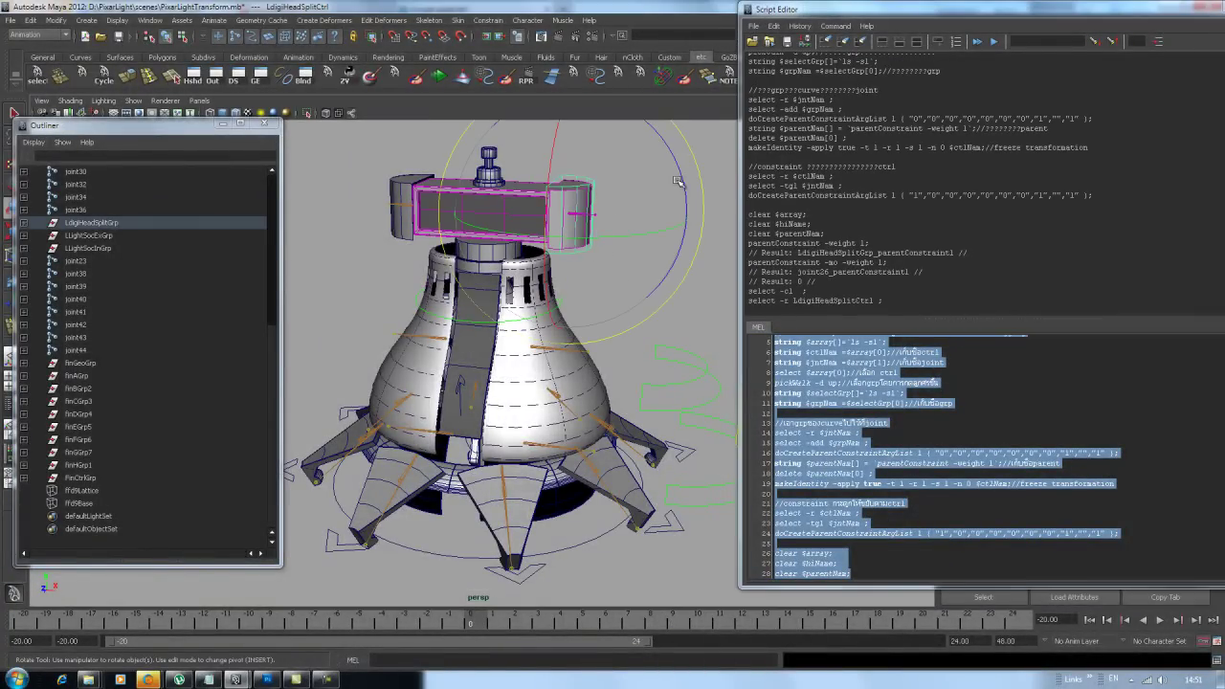
{"action": "key", "text": "w"}
{"action": "left_click_drag", "start_coordinate": [637, 227], "coordinate": [587, 227]}
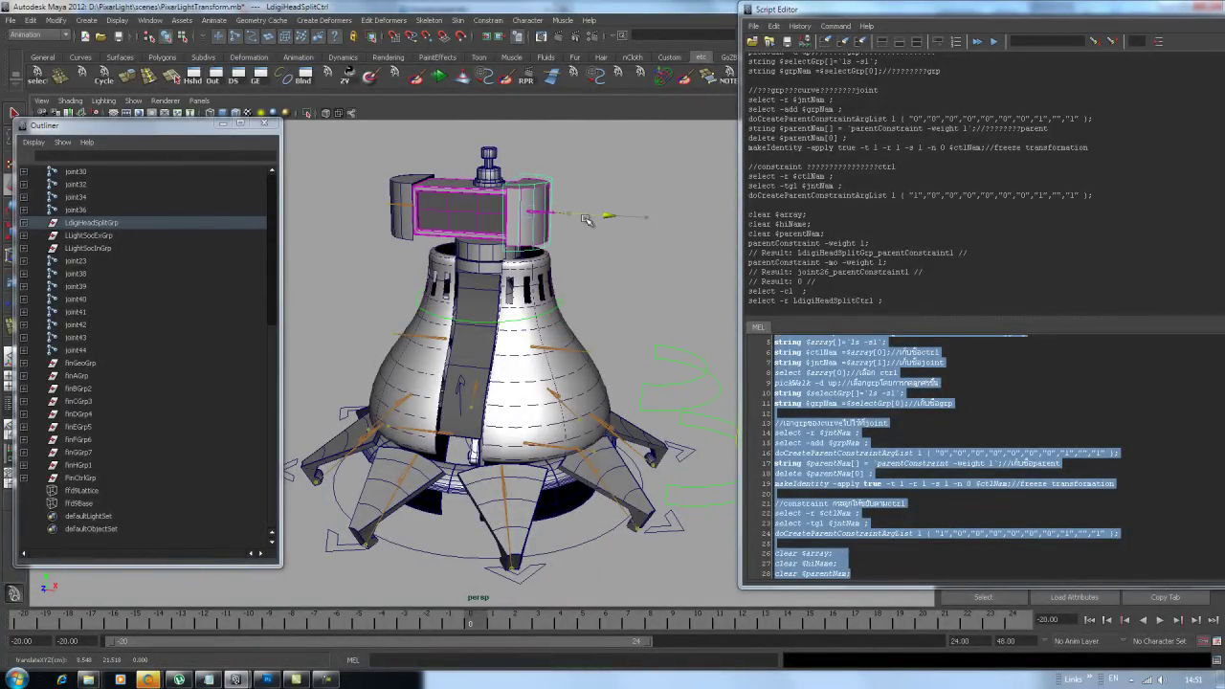
{"action": "key", "text": "ctrl+z"}
Save the constraint script to the shelf as a new tool
{"action": "left_click", "coordinate": [659, 260]}
{"action": "left_click_drag", "start_coordinate": [659, 261], "coordinate": [649, 263], "text": "alt"}
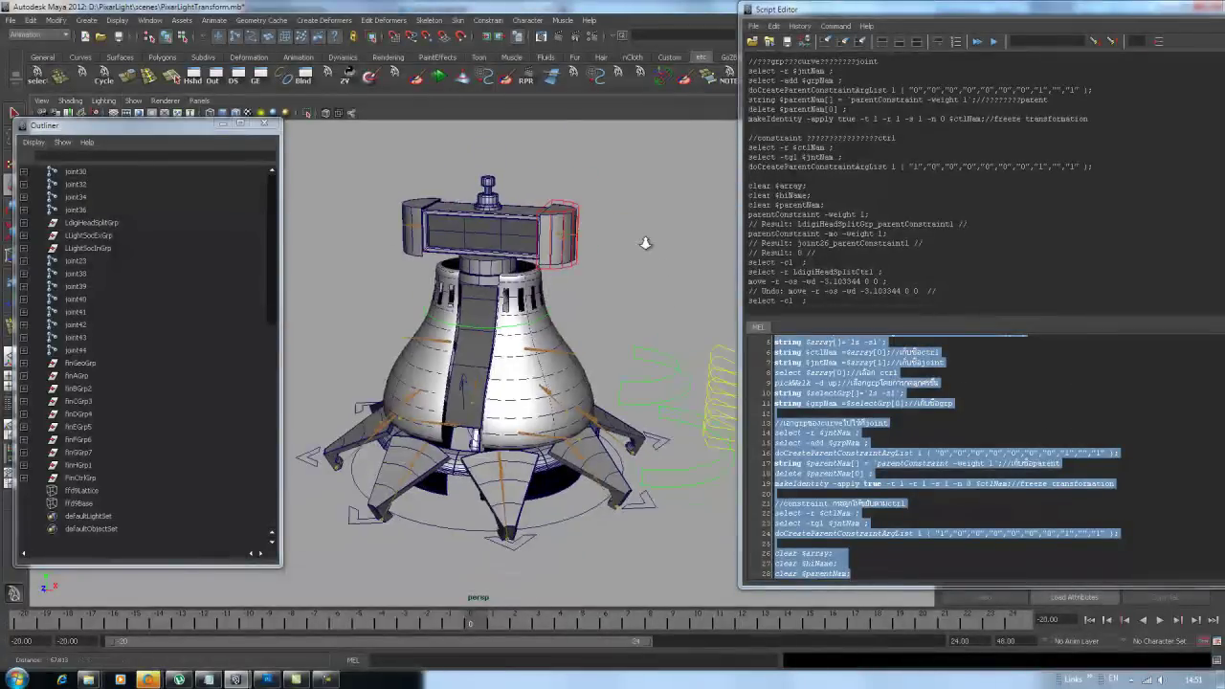
{"action": "left_click_drag", "start_coordinate": [923, 15], "coordinate": [375, 47]}
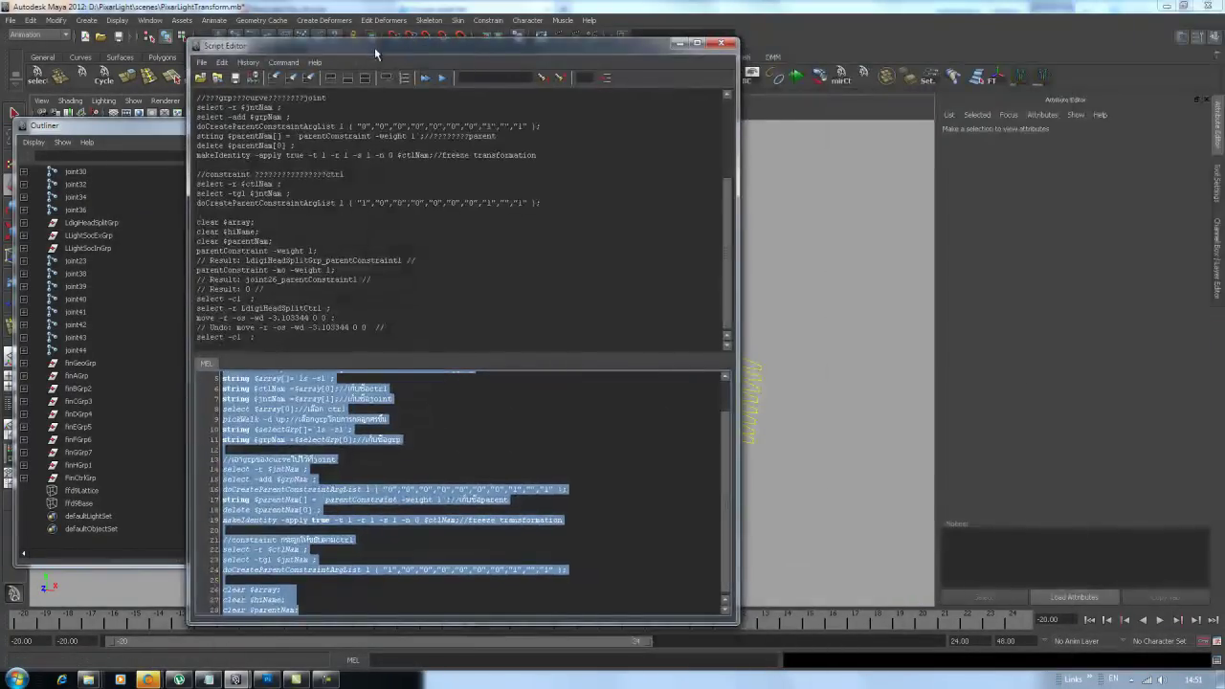
{"action": "middle_click_drag", "start_coordinate": [1065, 80], "coordinate": [1065, 81]}
{"action": "left_click", "coordinate": [679, 43]}
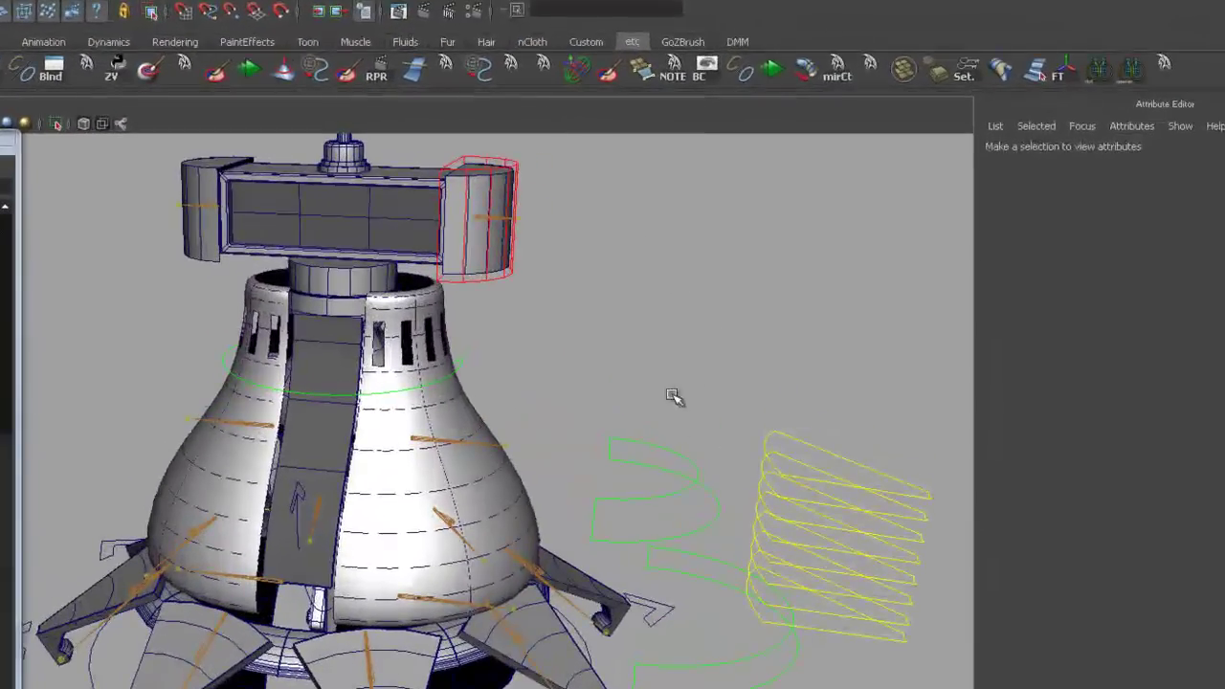
{"action": "left_click", "coordinate": [658, 474]}
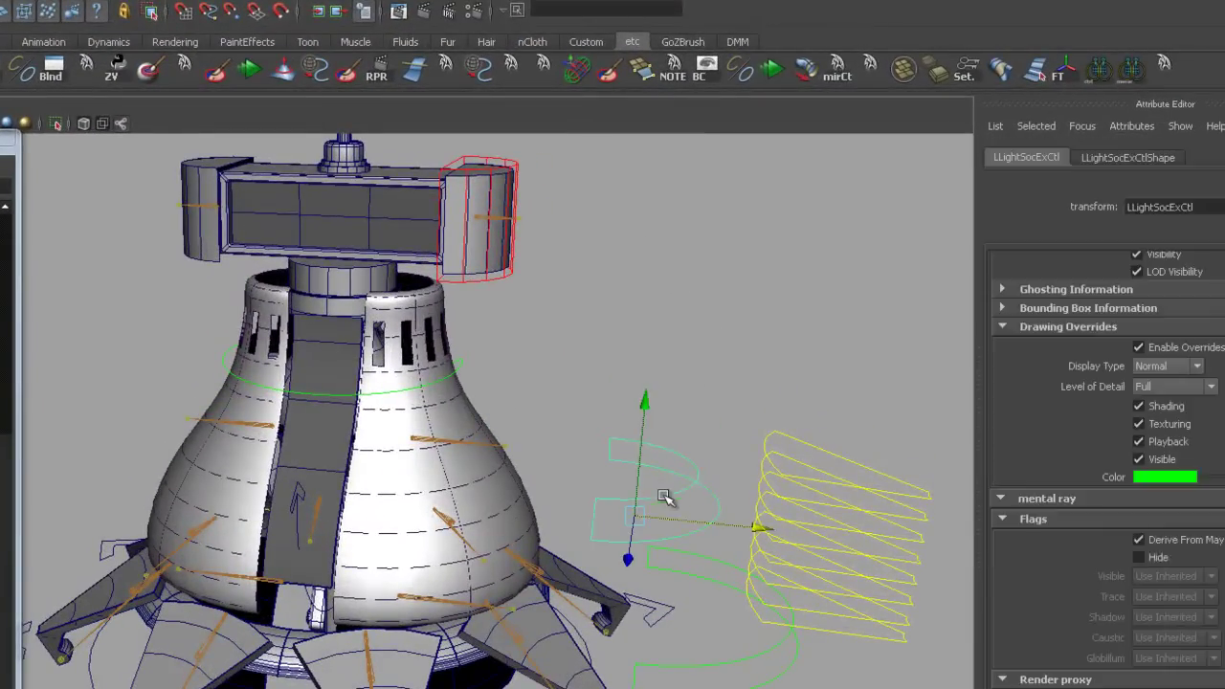
{"action": "left_click", "coordinate": [465, 455]}
{"action": "left_click", "coordinate": [1163, 65]}
{"action": "left_click_drag", "start_coordinate": [642, 445], "coordinate": [679, 418], "text": "alt"}
{"action": "left_click", "coordinate": [678, 418]}
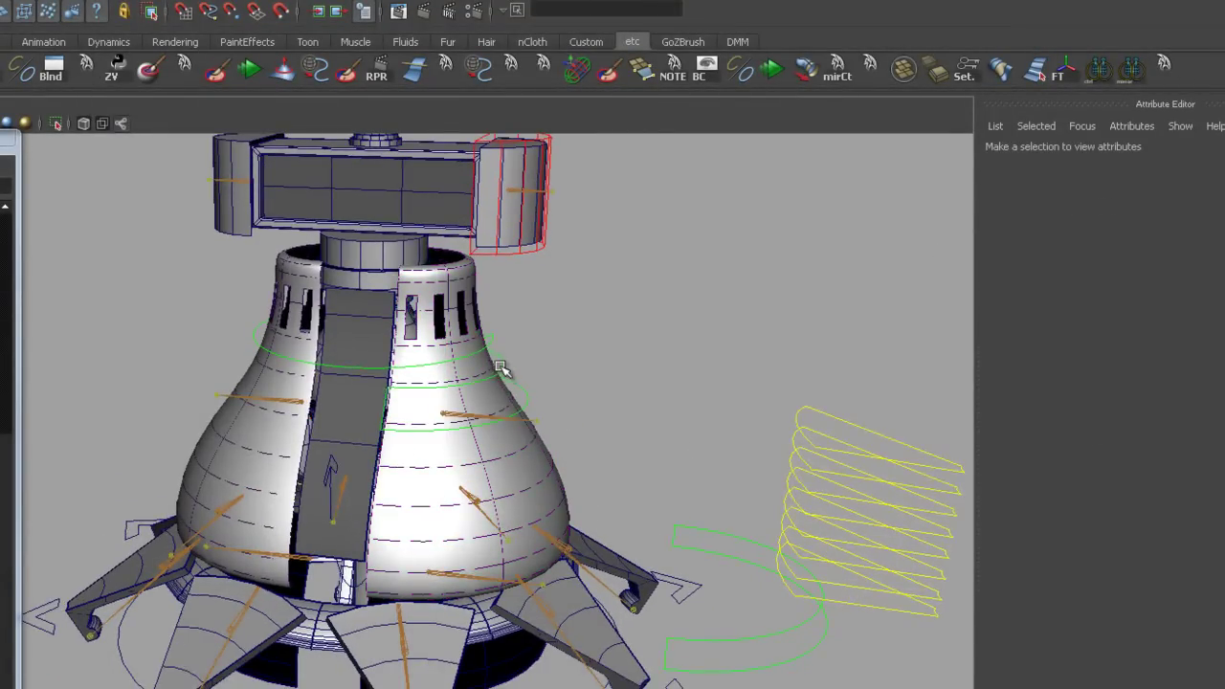
{"action": "left_click", "coordinate": [526, 406]}
{"action": "mouse_move", "coordinate": [561, 424]}
{"action": "left_mouse_down"}
{"action": "mouse_move", "coordinate": [536, 423]}
{"action": "mouse_move", "coordinate": [695, 428]}
{"action": "left_mouse_up"}
{"action": "left_click", "coordinate": [711, 412]}
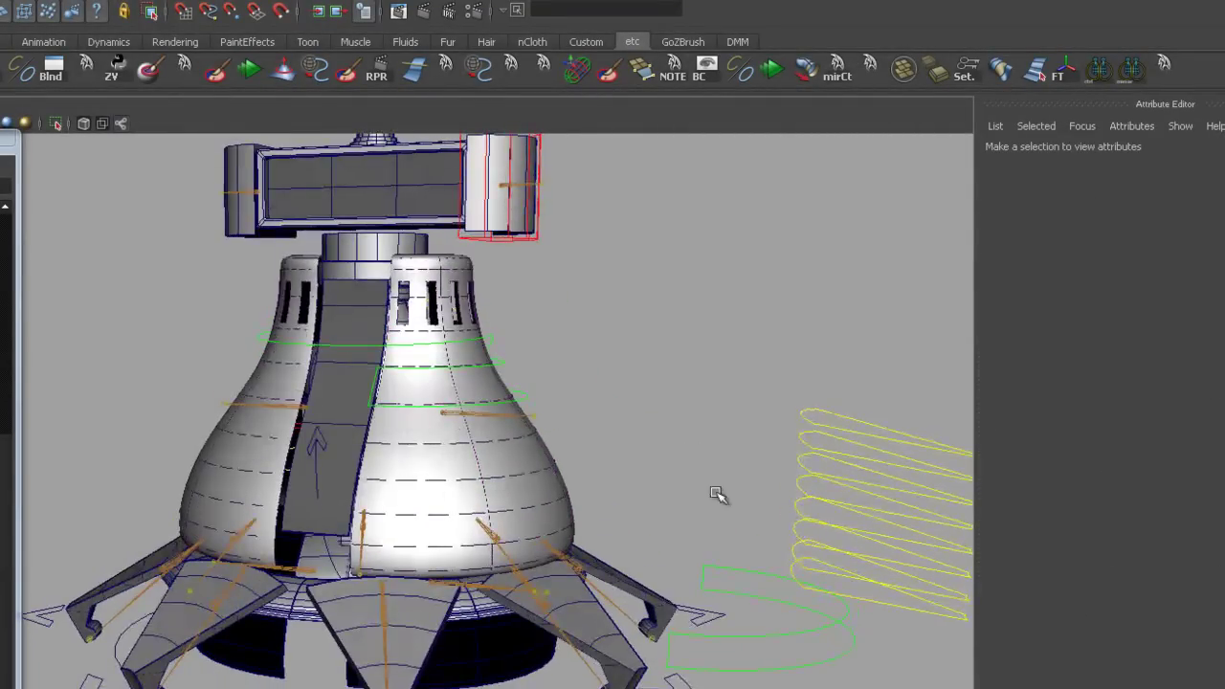
{"action": "left_click", "coordinate": [747, 590]}
{"action": "mouse_move", "coordinate": [747, 590]}
{"action": "left_mouse_down", "text": "alt"}
{"action": "mouse_move", "coordinate": [705, 525]}
{"action": "mouse_move", "coordinate": [664, 503]}
{"action": "left_mouse_up", "text": "alt"}
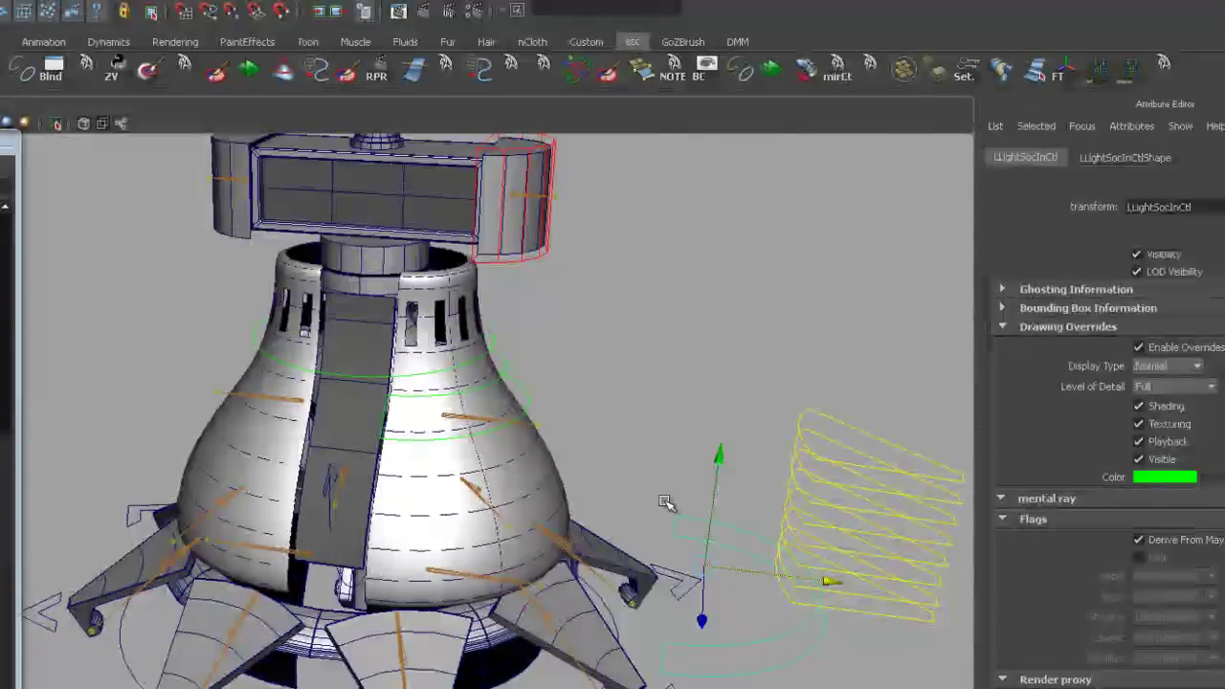
{"action": "left_click", "coordinate": [455, 574]}
{"action": "left_click_drag", "start_coordinate": [456, 574], "coordinate": [518, 599], "text": "alt"}
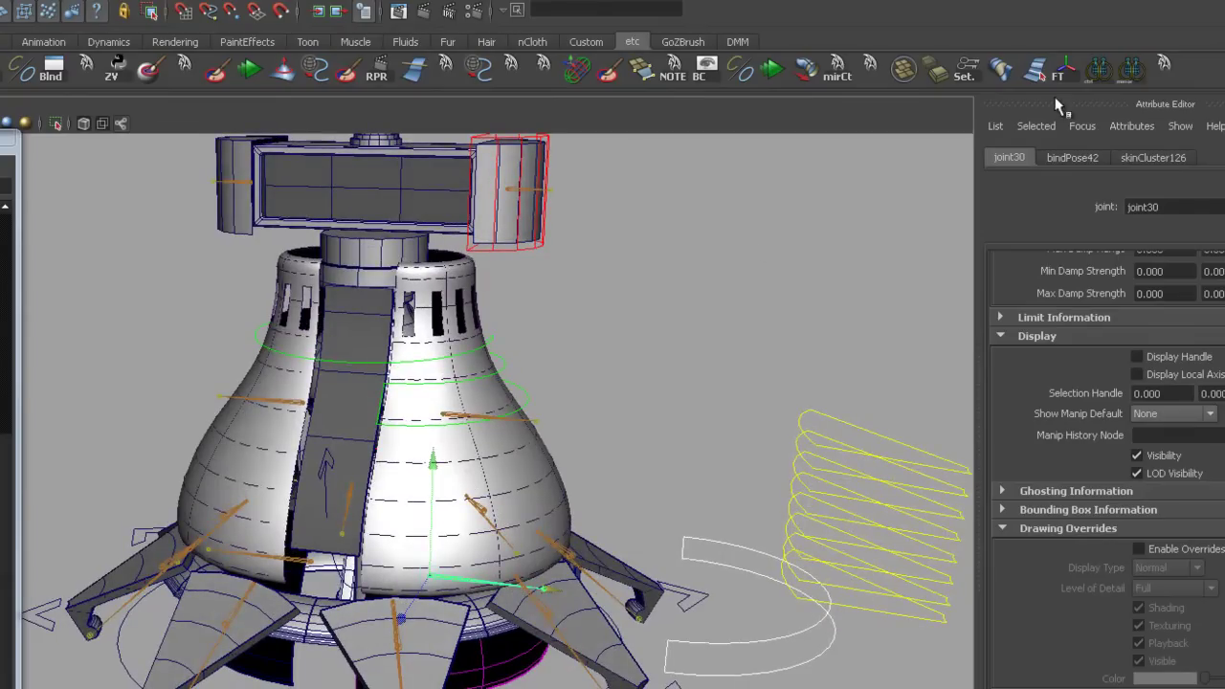
{"action": "left_click", "coordinate": [1165, 65]}
{"action": "mouse_move", "coordinate": [724, 460]}
{"action": "left_mouse_down", "text": "alt"}
{"action": "mouse_move", "coordinate": [615, 497]}
{"action": "mouse_move", "coordinate": [634, 508]}
{"action": "mouse_move", "coordinate": [641, 453]}
{"action": "left_mouse_up", "text": "alt"}
{"action": "left_click", "coordinate": [494, 577]}
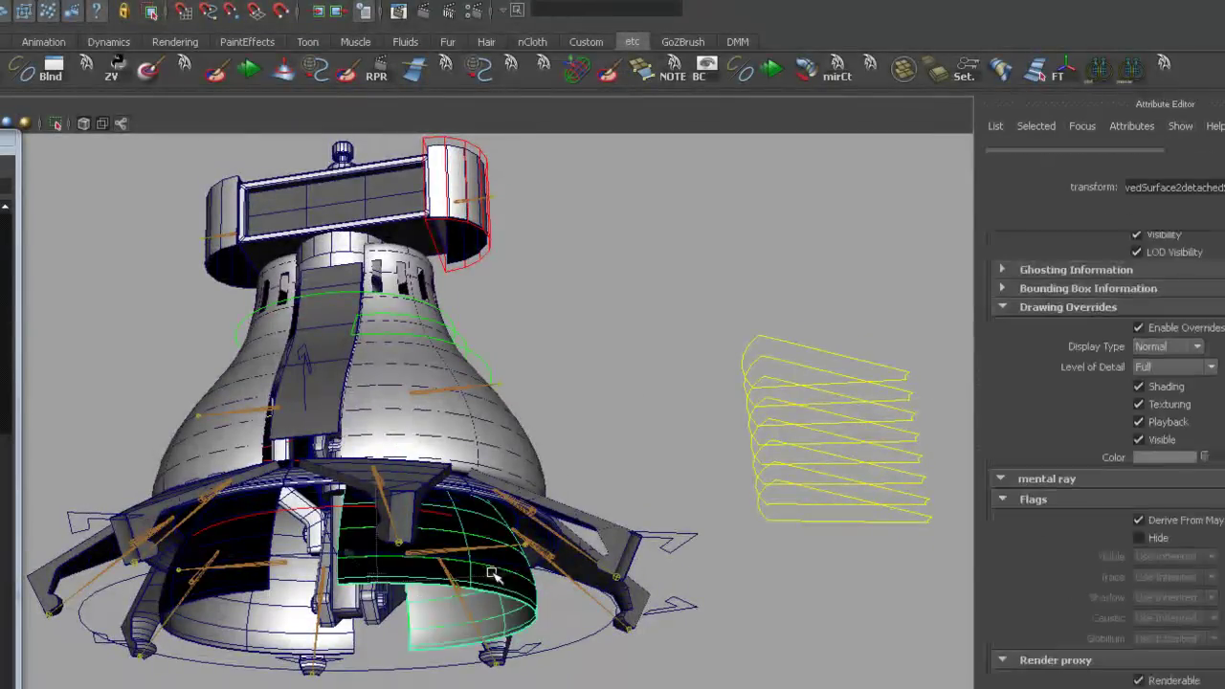
{"action": "left_click_drag", "start_coordinate": [495, 577], "coordinate": [504, 586], "text": "alt"}
{"action": "right_click_drag", "start_coordinate": [504, 585], "coordinate": [538, 581], "text": "alt"}
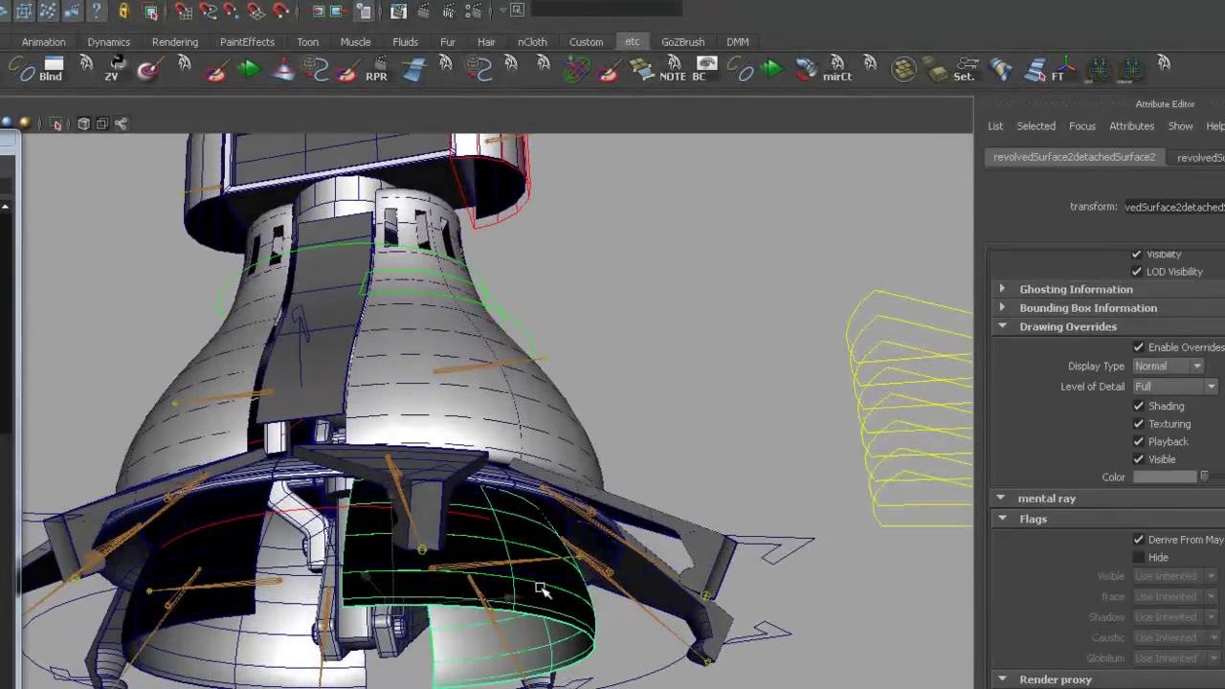
{"action": "left_click", "coordinate": [548, 590]}
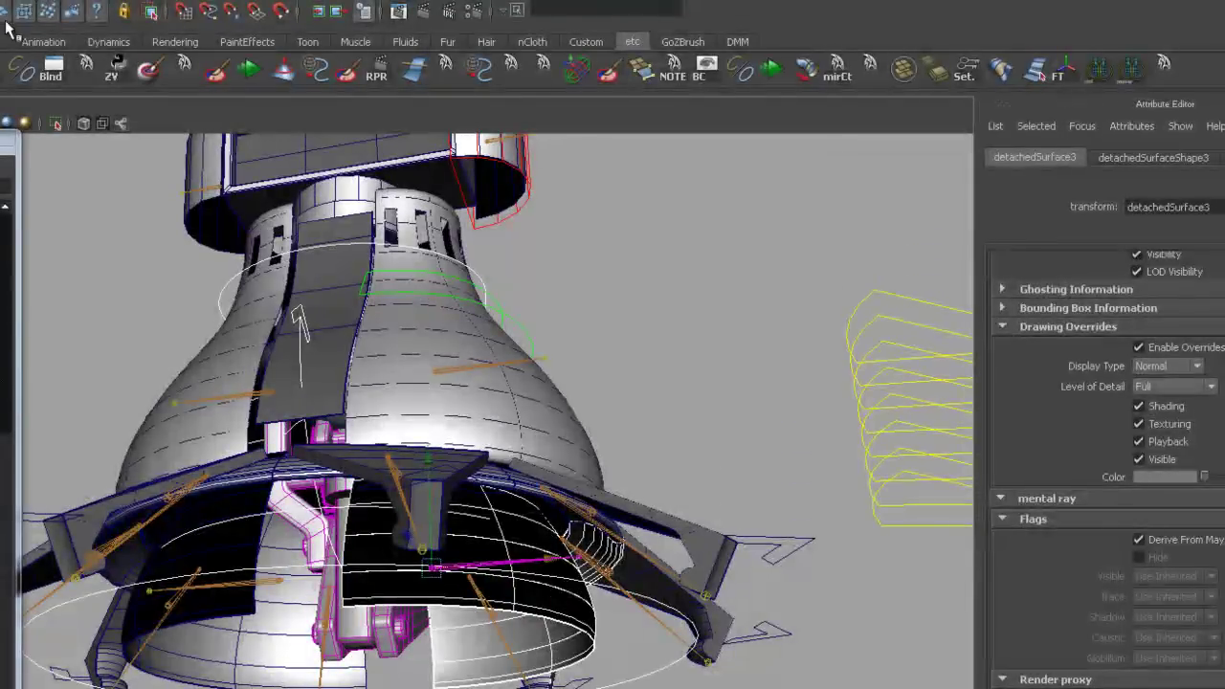
{"action": "left_click", "coordinate": [550, 590]}
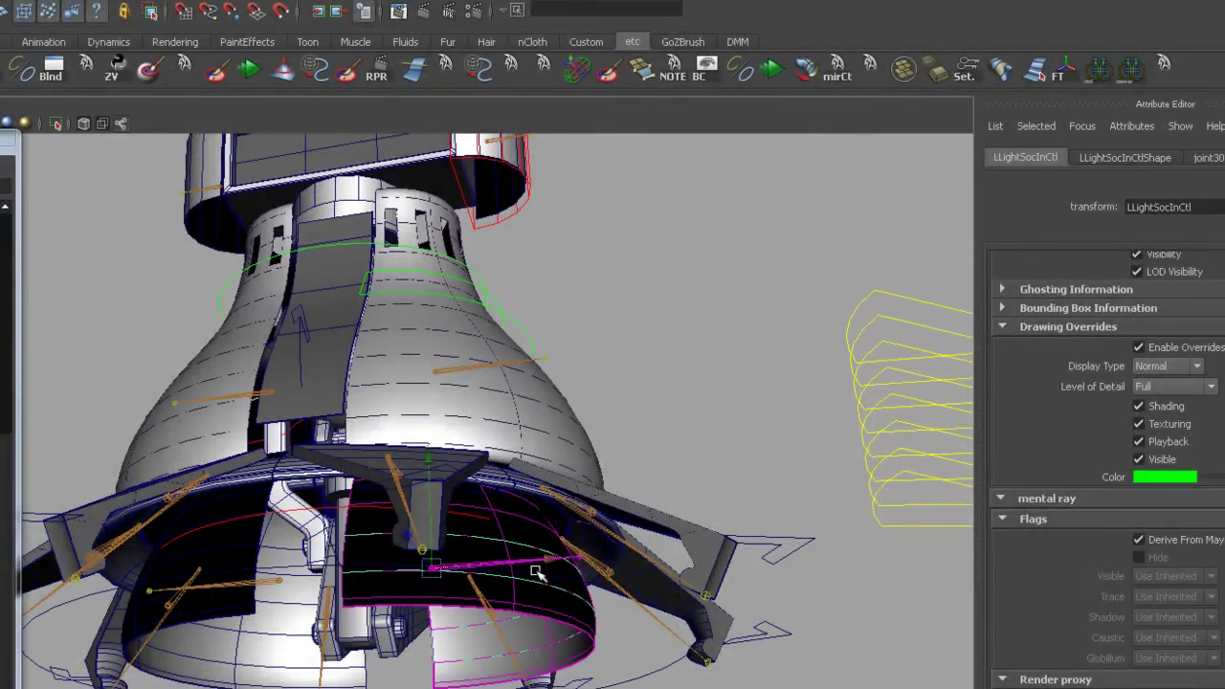
{"action": "left_click", "coordinate": [553, 614]}
{"action": "left_click_drag", "start_coordinate": [536, 600], "coordinate": [546, 579], "text": "alt"}
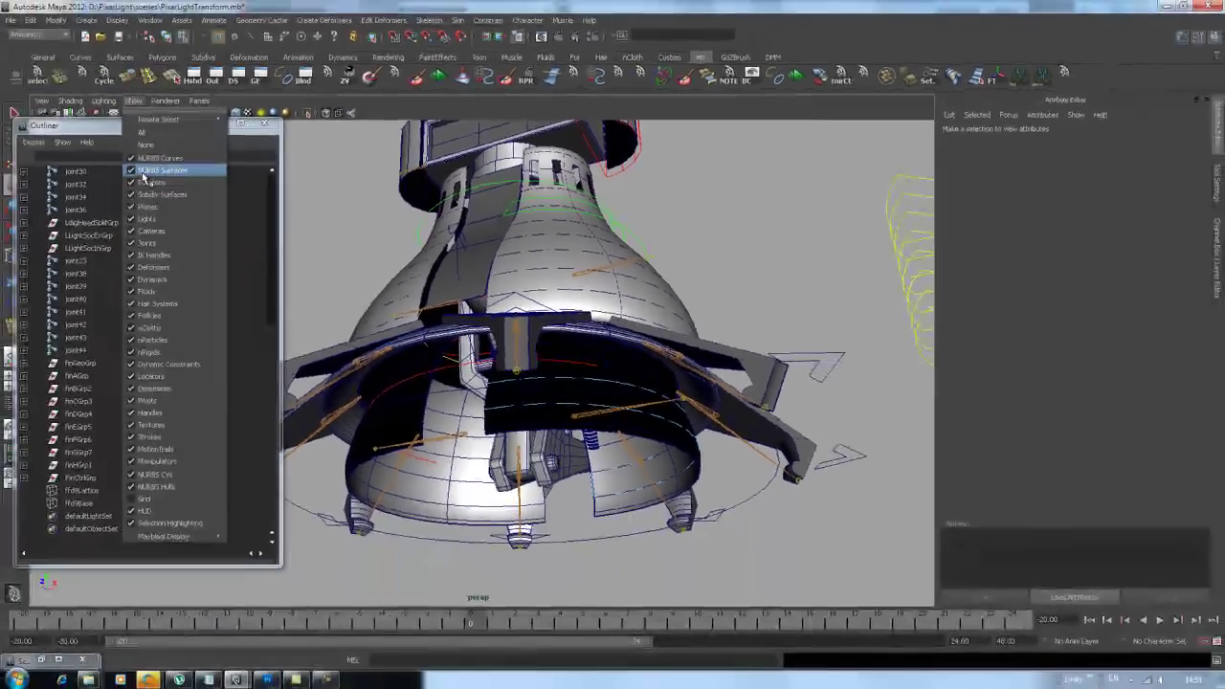
Select the LLightSocInCtl curve's control vertices and pull them outward
{"action": "right_click_drag", "start_coordinate": [698, 436], "coordinate": [737, 442]}
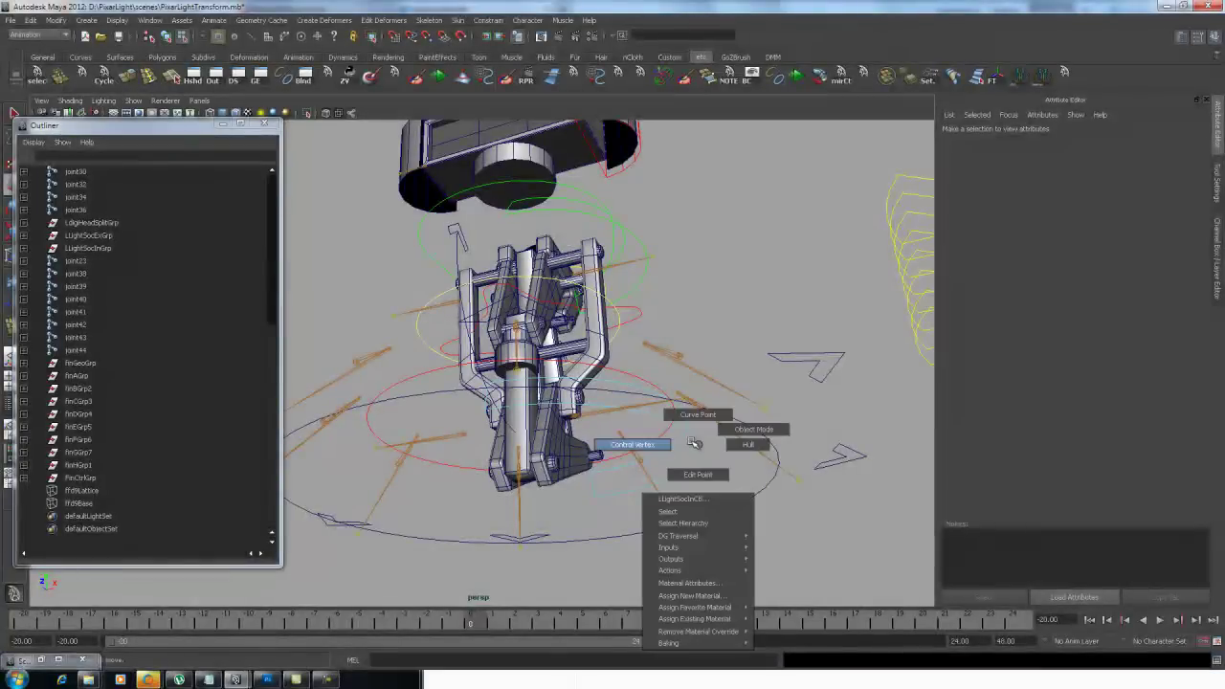
{"action": "left_click", "coordinate": [681, 477]}
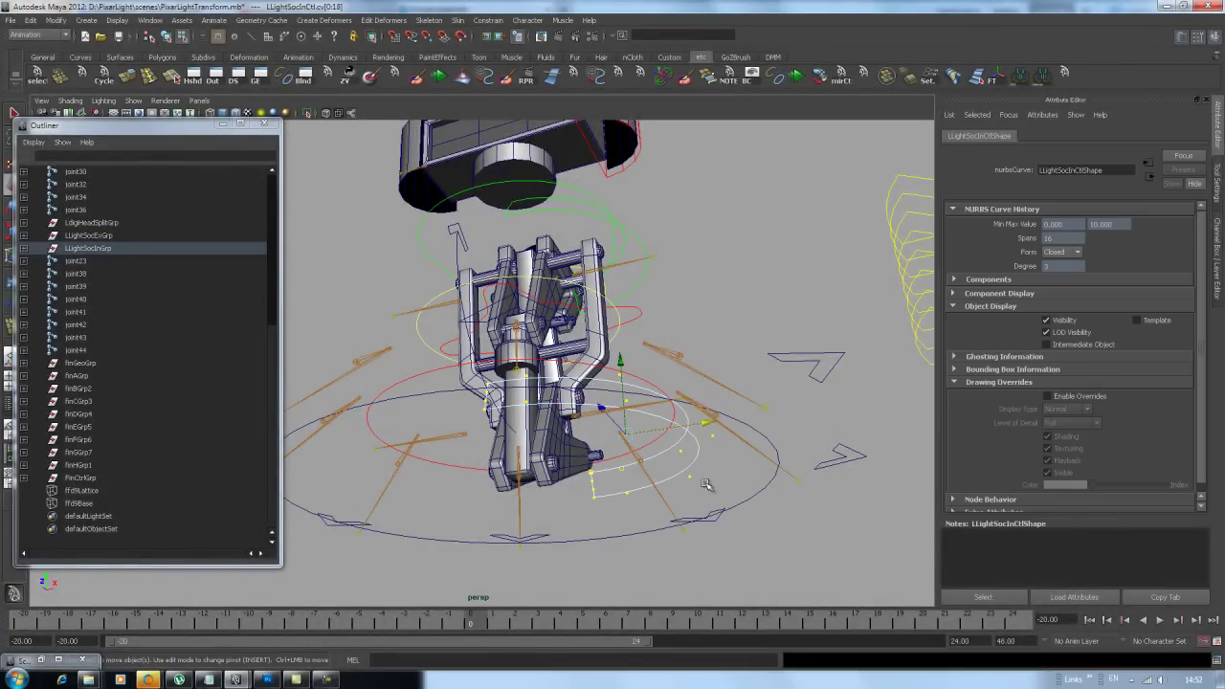
{"action": "left_click_drag", "start_coordinate": [708, 486], "coordinate": [672, 479], "text": "alt"}
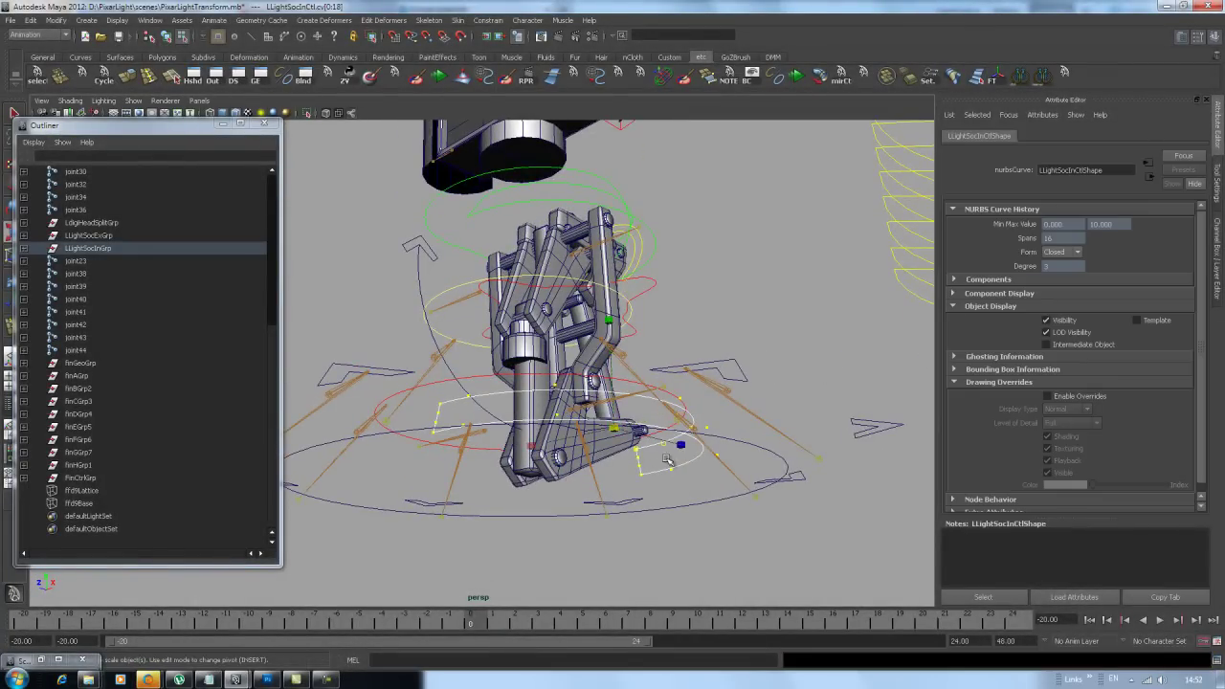
{"action": "left_click_drag", "start_coordinate": [683, 438], "coordinate": [685, 436], "text": "alt"}
{"action": "left_click_drag", "start_coordinate": [620, 387], "coordinate": [650, 411]}
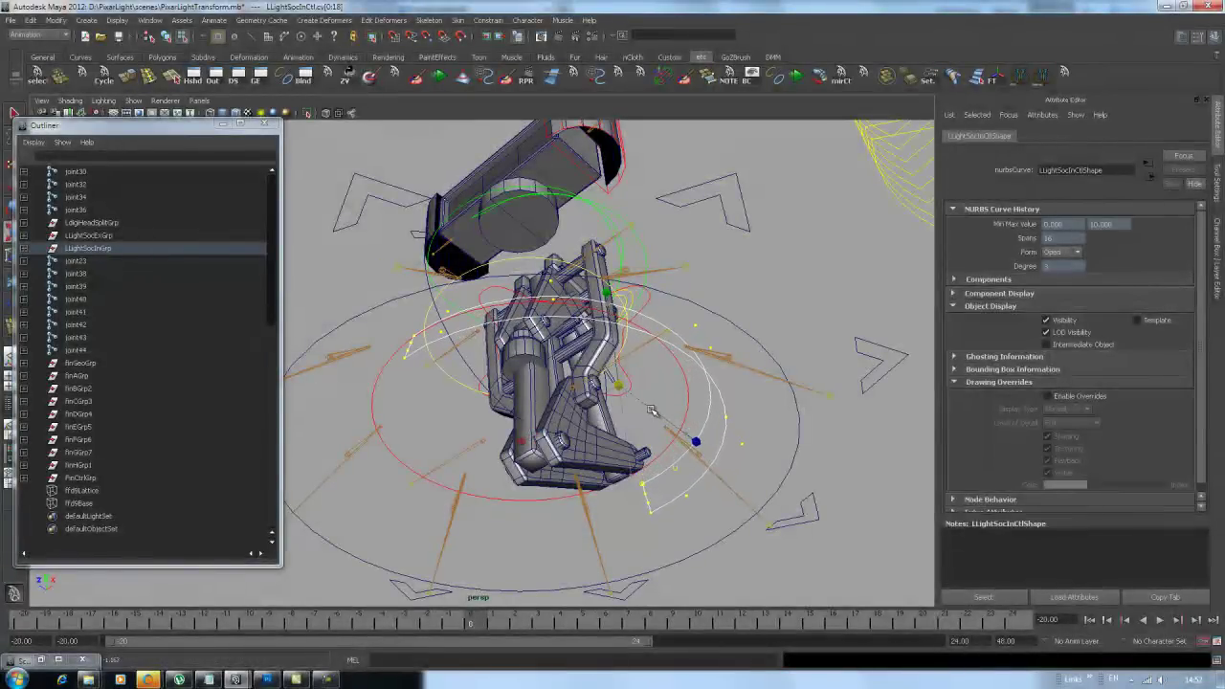
In the front view, show curves and slide the curve points along X
{"action": "key", "text": "space"}
{"action": "key", "text": "space"}
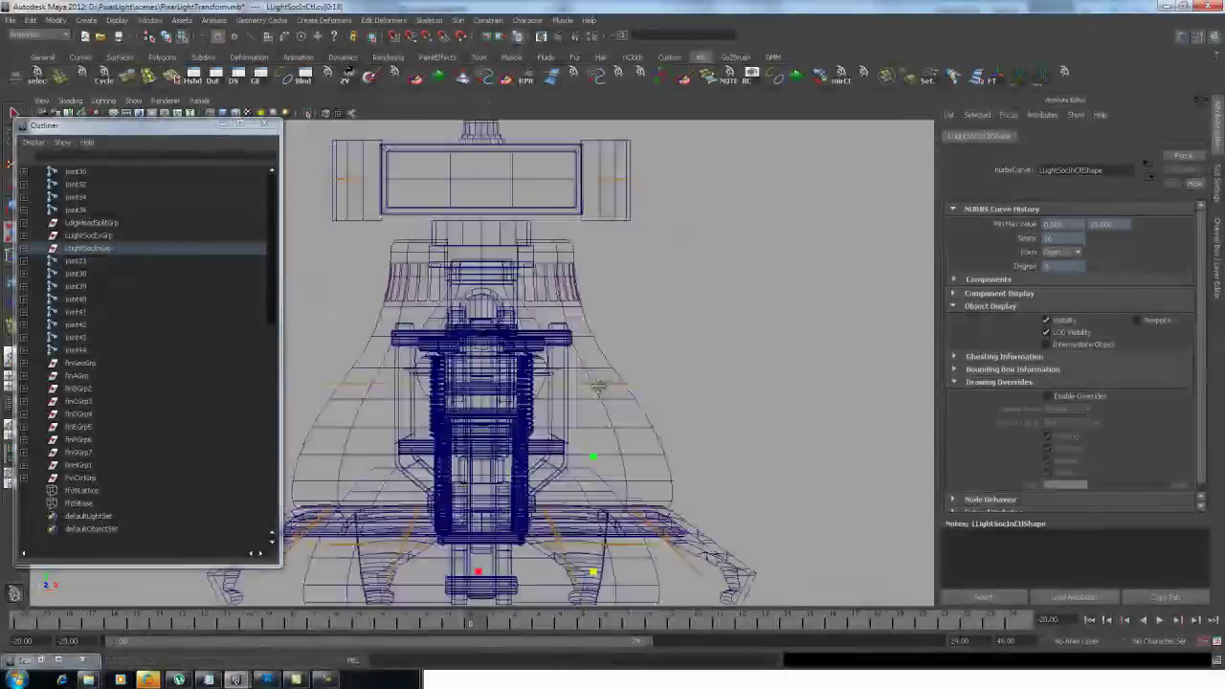
{"action": "scroll", "coordinate": [597, 386], "scroll_direction": "up", "scroll_amount": 5}
{"action": "middle_click_drag", "start_coordinate": [597, 387], "coordinate": [597, 316], "text": "alt"}
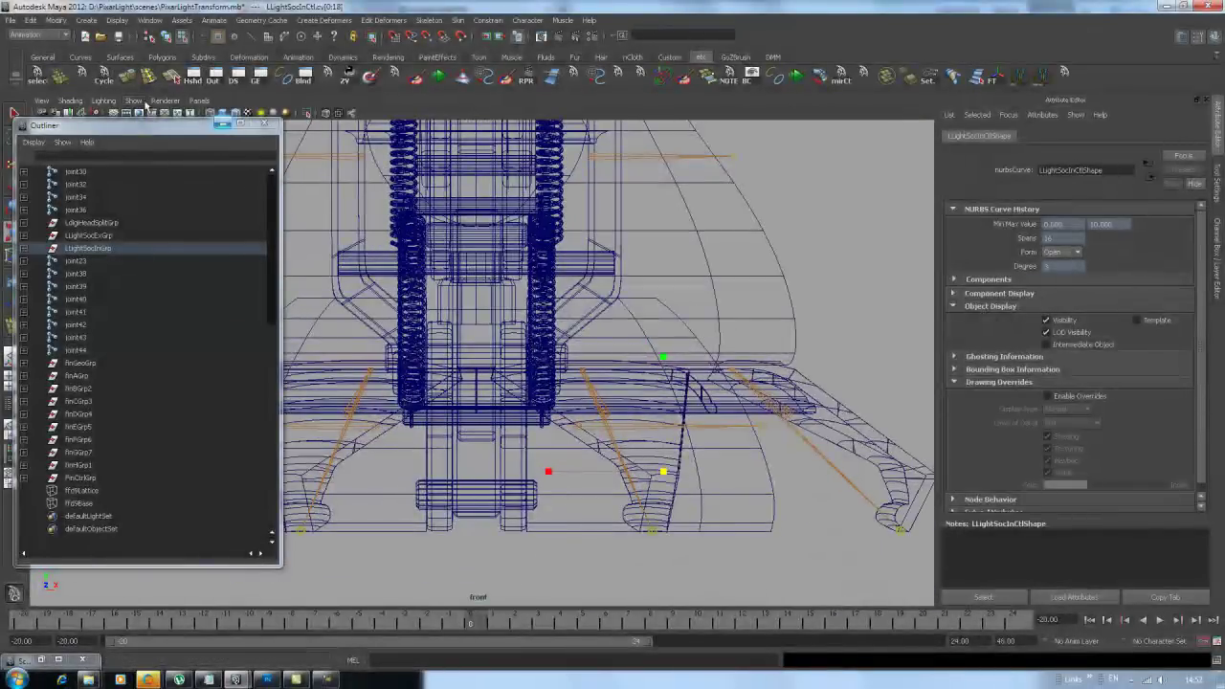
{"action": "left_click", "coordinate": [145, 102]}
{"action": "left_click", "coordinate": [163, 153]}
{"action": "key", "text": "w"}
{"action": "left_click_drag", "start_coordinate": [735, 475], "coordinate": [743, 470]}
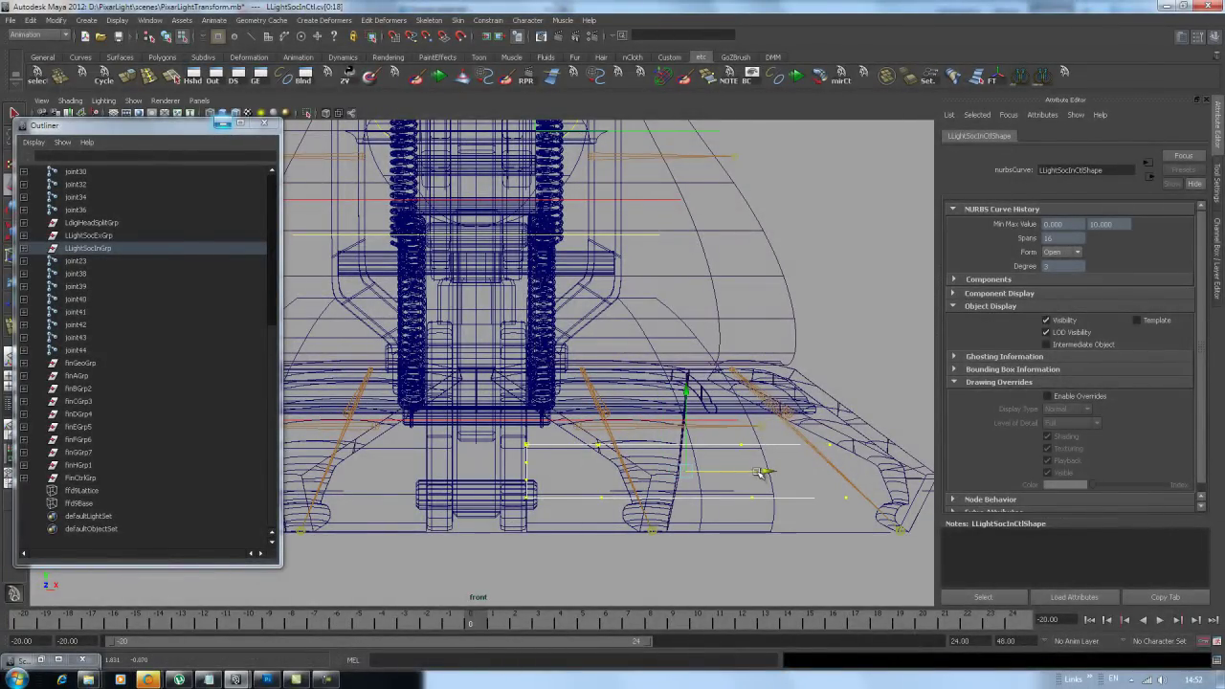
{"action": "key", "text": "space"}
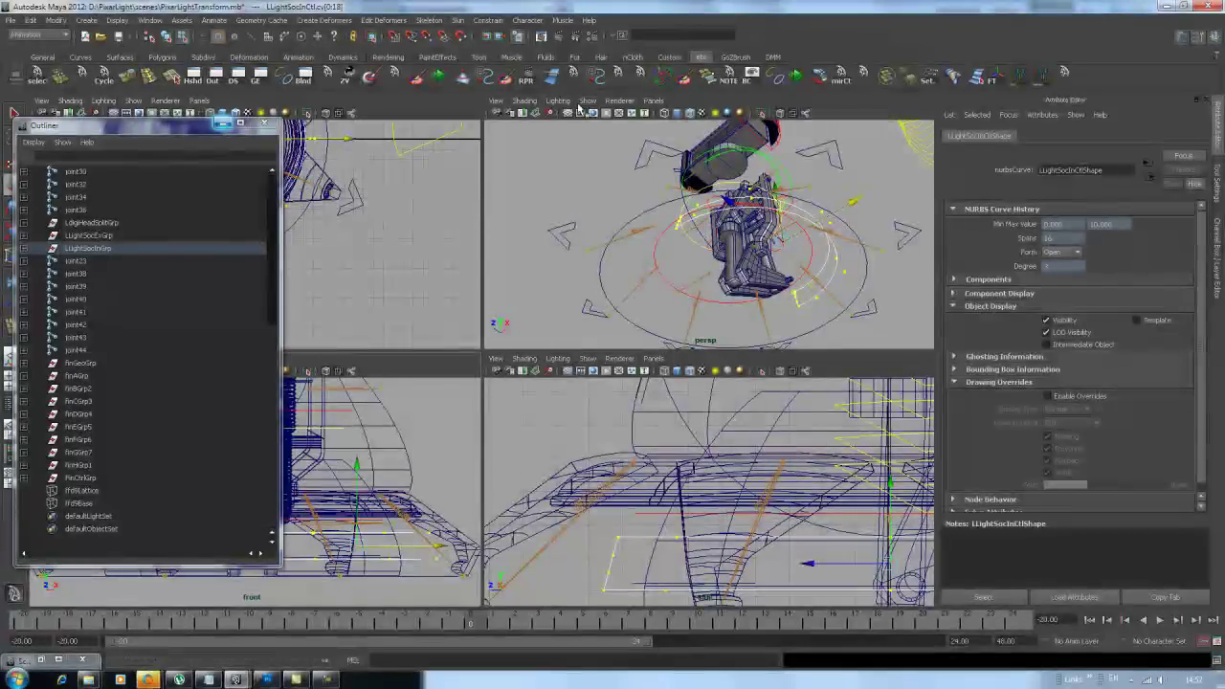
Show NURBS surfaces again in a maximized perspective view and select LLightSocInCtl
{"action": "left_click", "coordinate": [584, 102]}
{"action": "left_click", "coordinate": [606, 178]}
{"action": "key", "text": "space"}
{"action": "mouse_move", "coordinate": [706, 360]}
{"action": "left_mouse_down", "text": "alt"}
{"action": "mouse_move", "coordinate": [749, 358]}
{"action": "mouse_move", "coordinate": [738, 370]}
{"action": "left_mouse_up", "text": "alt"}
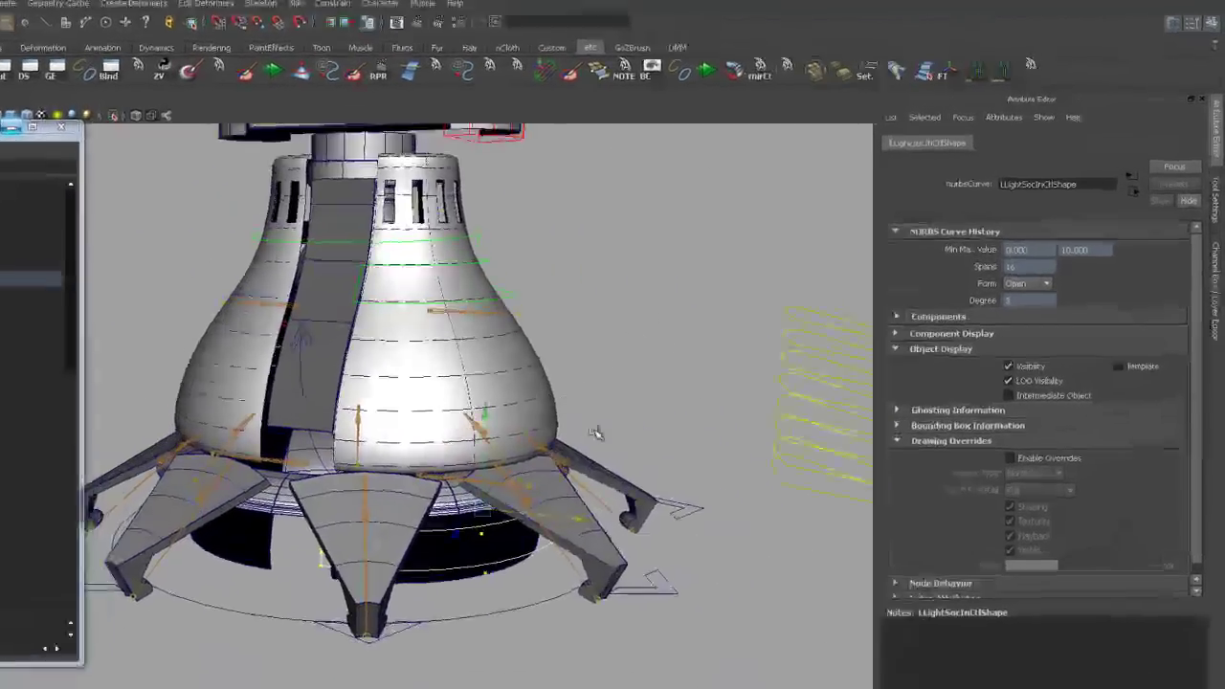
{"action": "left_click", "coordinate": [550, 427]}
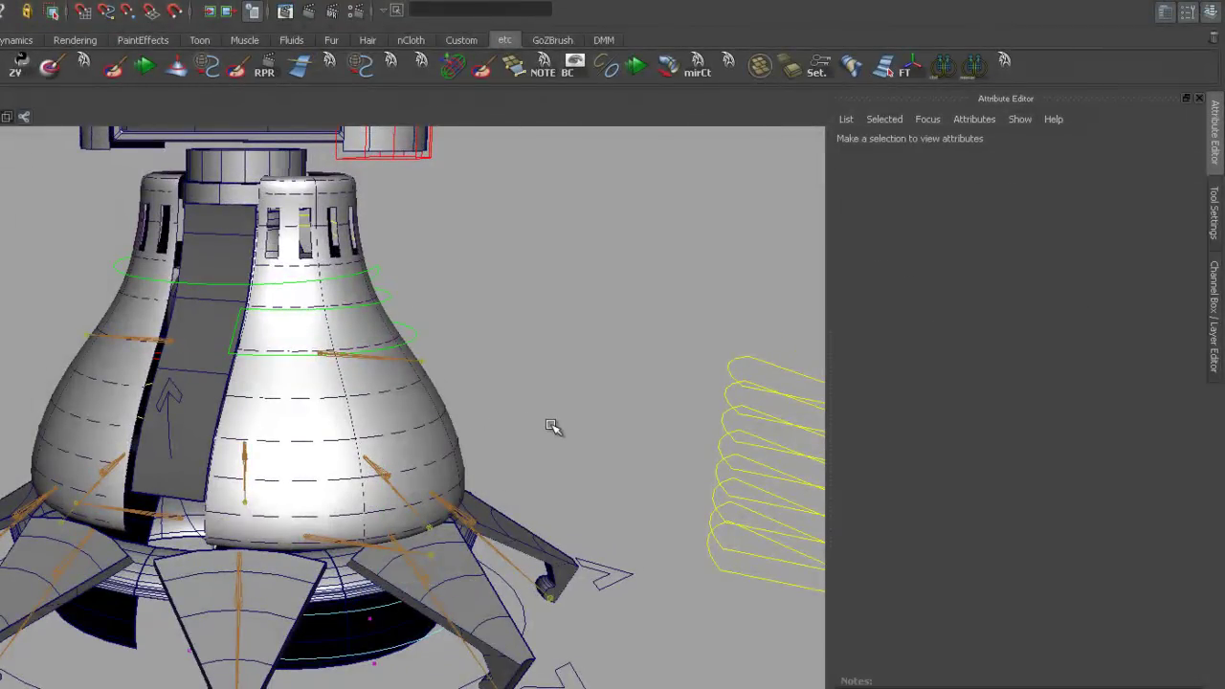
{"action": "mouse_move", "coordinate": [552, 427]}
{"action": "left_mouse_down", "text": "alt"}
{"action": "mouse_move", "coordinate": [467, 574]}
{"action": "mouse_move", "coordinate": [417, 514]}
{"action": "left_mouse_up", "text": "alt"}
{"action": "left_click", "coordinate": [484, 575]}
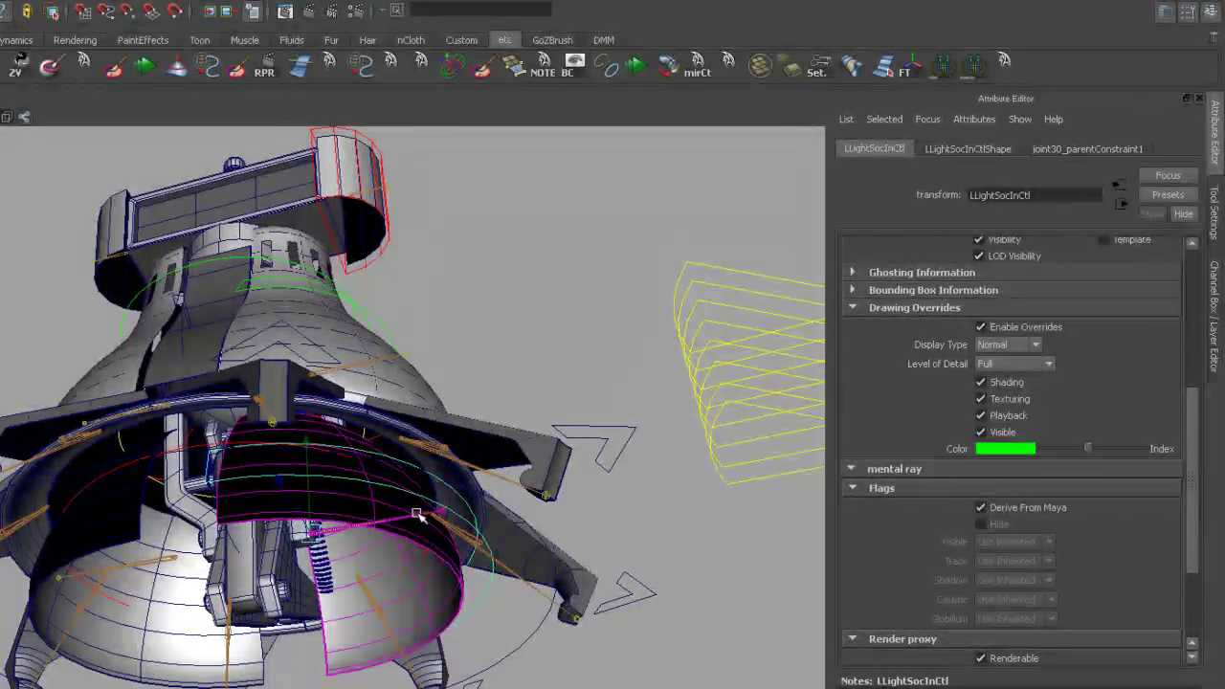
Parent-constrain finACtl to joint25 with the shelf button
{"action": "mouse_move", "coordinate": [449, 344]}
{"action": "left_mouse_down", "text": "alt"}
{"action": "mouse_move", "coordinate": [486, 430]}
{"action": "mouse_move", "coordinate": [468, 495]}
{"action": "mouse_move", "coordinate": [496, 506]}
{"action": "left_mouse_up", "text": "alt"}
{"action": "left_click", "coordinate": [624, 450]}
{"action": "left_click_drag", "start_coordinate": [624, 450], "coordinate": [477, 530], "text": "alt"}
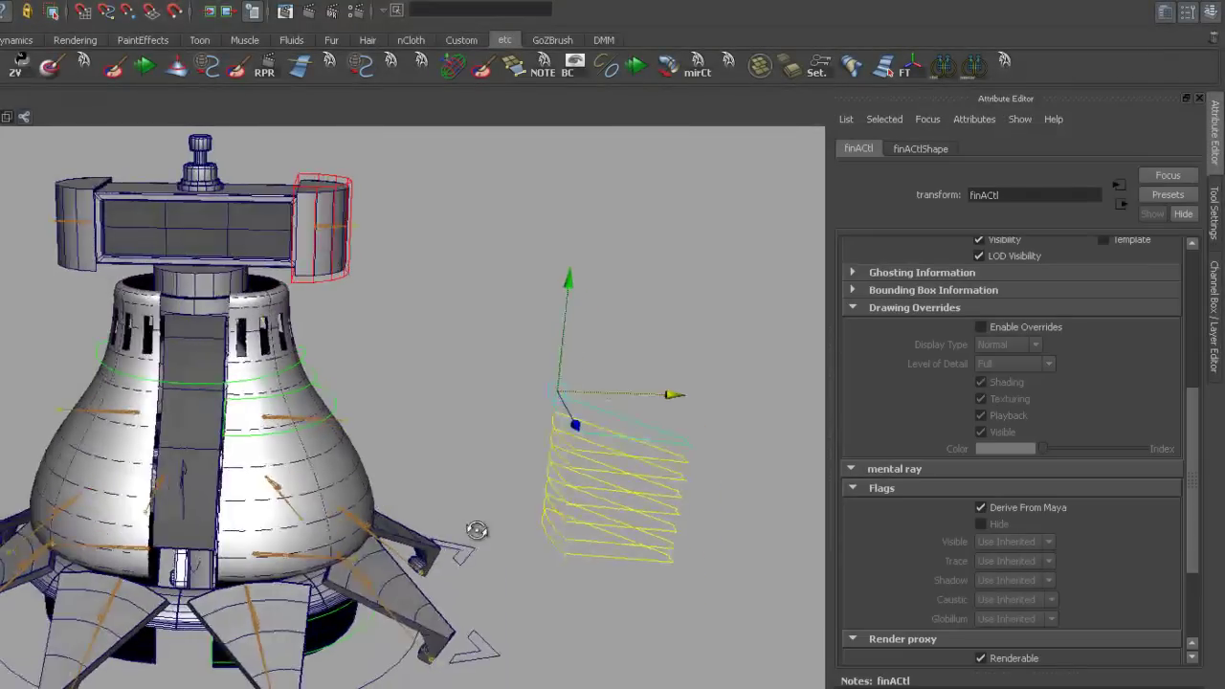
{"action": "left_click", "coordinate": [260, 651]}
{"action": "left_click", "coordinate": [1002, 62]}
Pair finBCtl, finCCtl and finDCtl each with its leg joint
{"action": "mouse_move", "coordinate": [536, 593]}
{"action": "left_mouse_down", "text": "alt"}
{"action": "mouse_move", "coordinate": [492, 634]}
{"action": "mouse_move", "coordinate": [517, 613]}
{"action": "left_mouse_up", "text": "alt"}
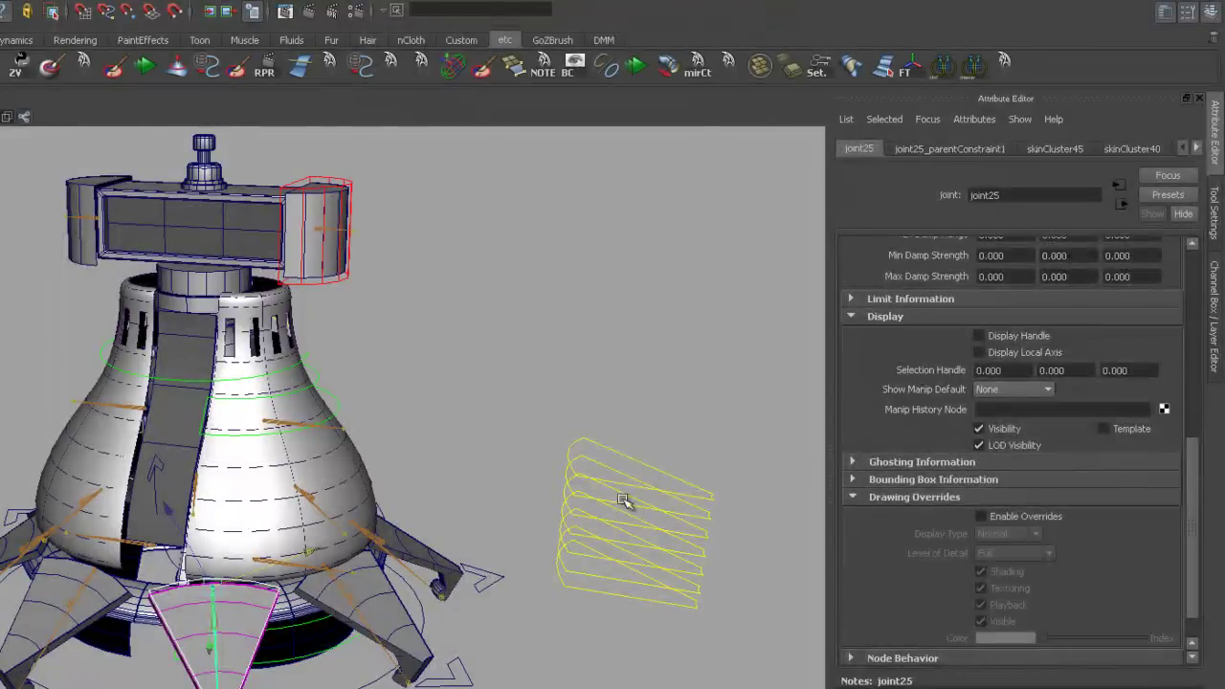
{"action": "left_click", "coordinate": [623, 501]}
{"action": "left_click", "coordinate": [427, 629]}
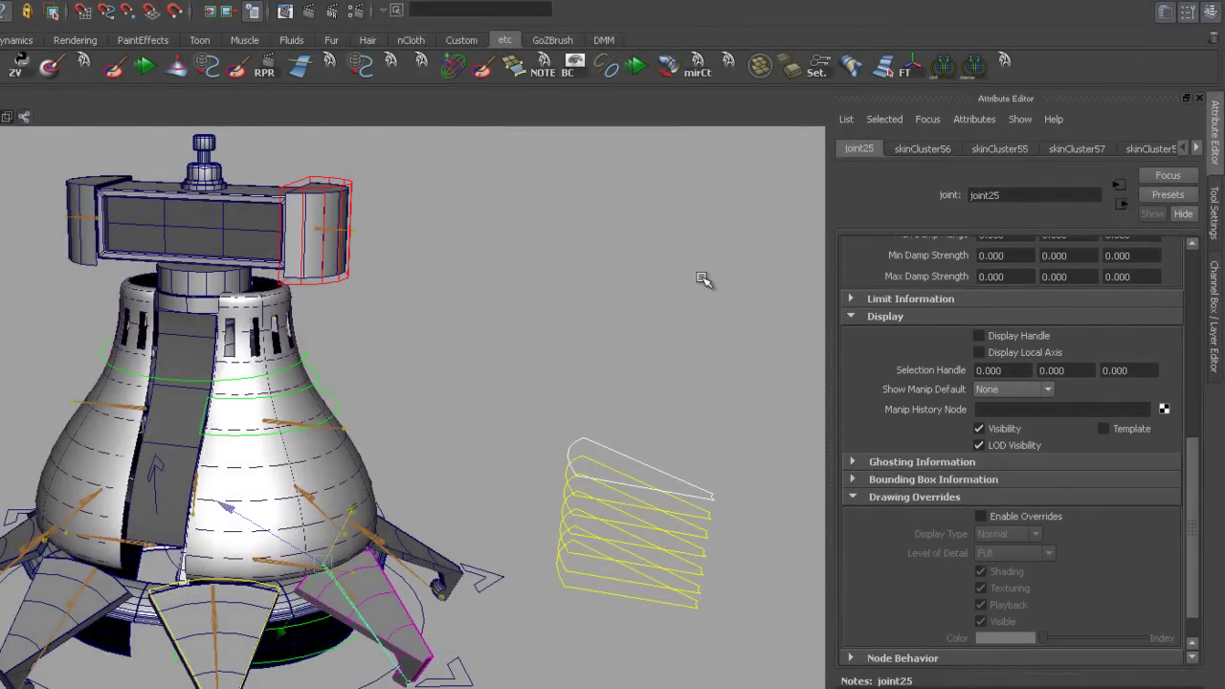
{"action": "mouse_move", "coordinate": [588, 450]}
{"action": "left_mouse_down", "text": "alt"}
{"action": "mouse_move", "coordinate": [579, 516]}
{"action": "mouse_move", "coordinate": [596, 536]}
{"action": "left_mouse_up", "text": "alt"}
{"action": "left_click", "coordinate": [598, 536]}
{"action": "left_click", "coordinate": [469, 586]}
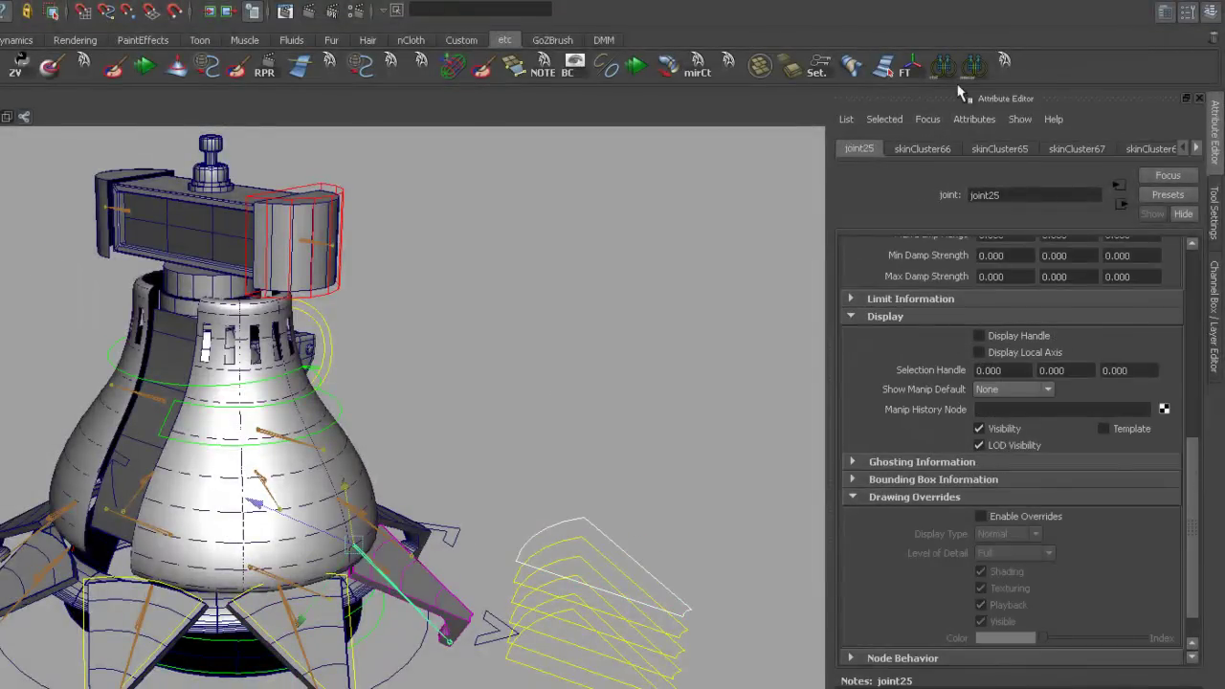
{"action": "mouse_move", "coordinate": [536, 513]}
{"action": "left_mouse_down", "text": "alt"}
{"action": "mouse_move", "coordinate": [511, 424]}
{"action": "mouse_move", "coordinate": [565, 544]}
{"action": "left_mouse_up", "text": "alt"}
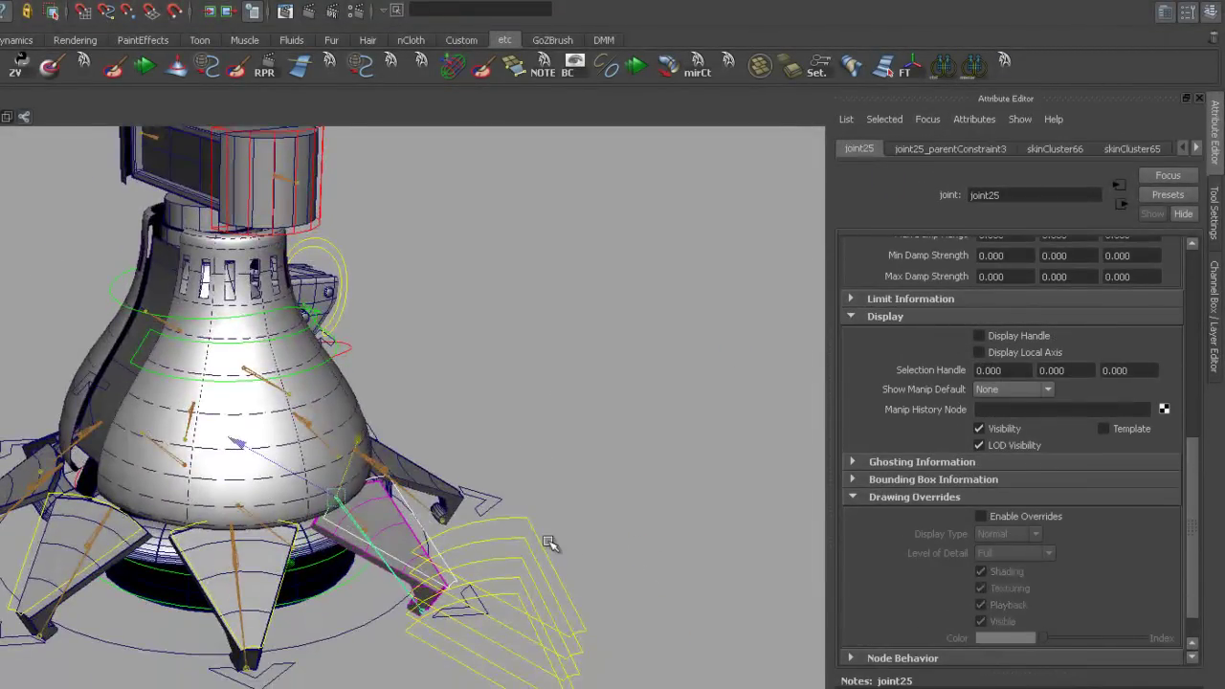
{"action": "left_click", "coordinate": [428, 490]}
{"action": "left_click", "coordinate": [423, 492]}
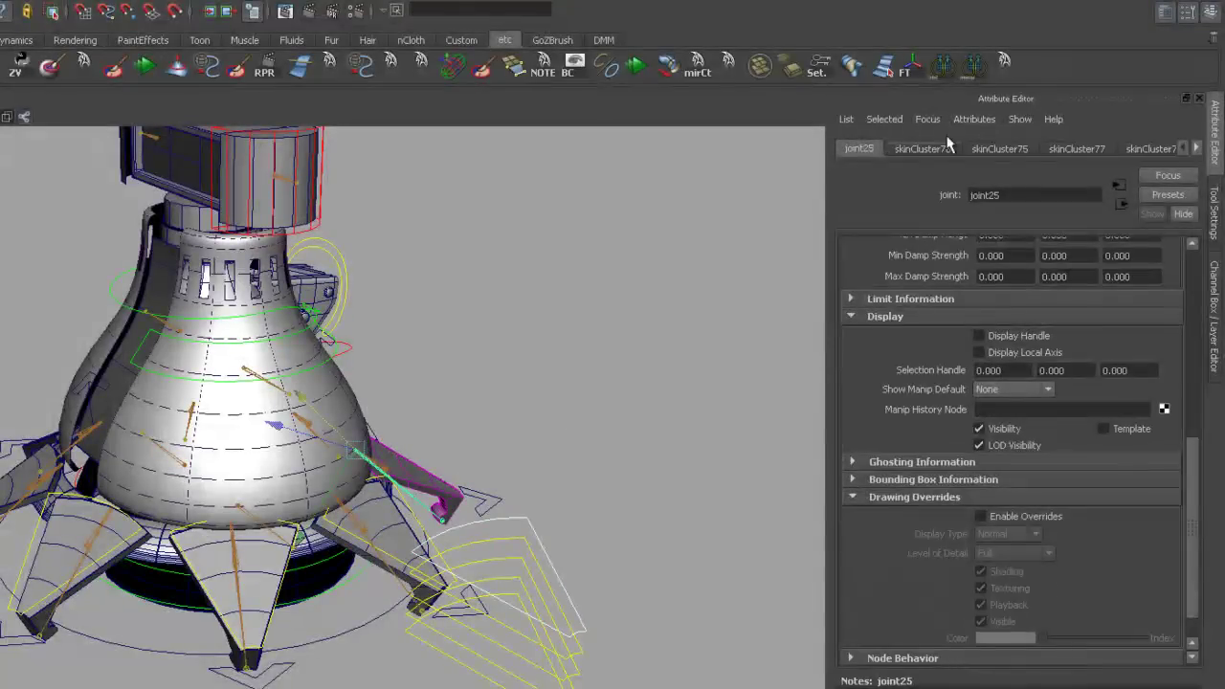
Pair finFCtl with its joint and parent-constrain finGCtl to its fin joint
{"action": "mouse_move", "coordinate": [546, 533]}
{"action": "left_mouse_down", "text": "alt"}
{"action": "mouse_move", "coordinate": [485, 478]}
{"action": "mouse_move", "coordinate": [438, 467]}
{"action": "left_mouse_up", "text": "alt"}
{"action": "left_click", "coordinate": [473, 511]}
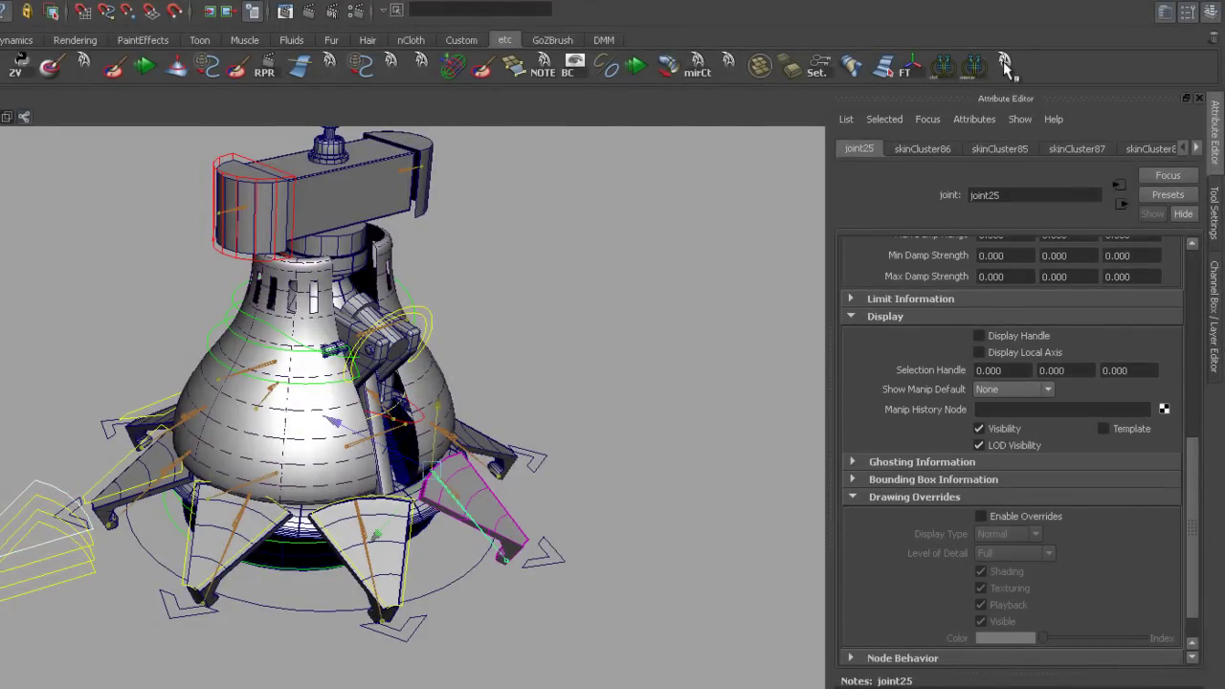
{"action": "left_click", "coordinate": [43, 534]}
{"action": "mouse_move", "coordinate": [55, 533]}
{"action": "left_mouse_down", "text": "alt"}
{"action": "mouse_move", "coordinate": [442, 520]}
{"action": "mouse_move", "coordinate": [402, 561]}
{"action": "left_mouse_up", "text": "alt"}
{"action": "left_click", "coordinate": [421, 602]}
{"action": "mouse_move", "coordinate": [422, 603]}
{"action": "left_mouse_down", "text": "alt"}
{"action": "mouse_move", "coordinate": [278, 505]}
{"action": "mouse_move", "coordinate": [590, 494]}
{"action": "left_mouse_up", "text": "alt"}
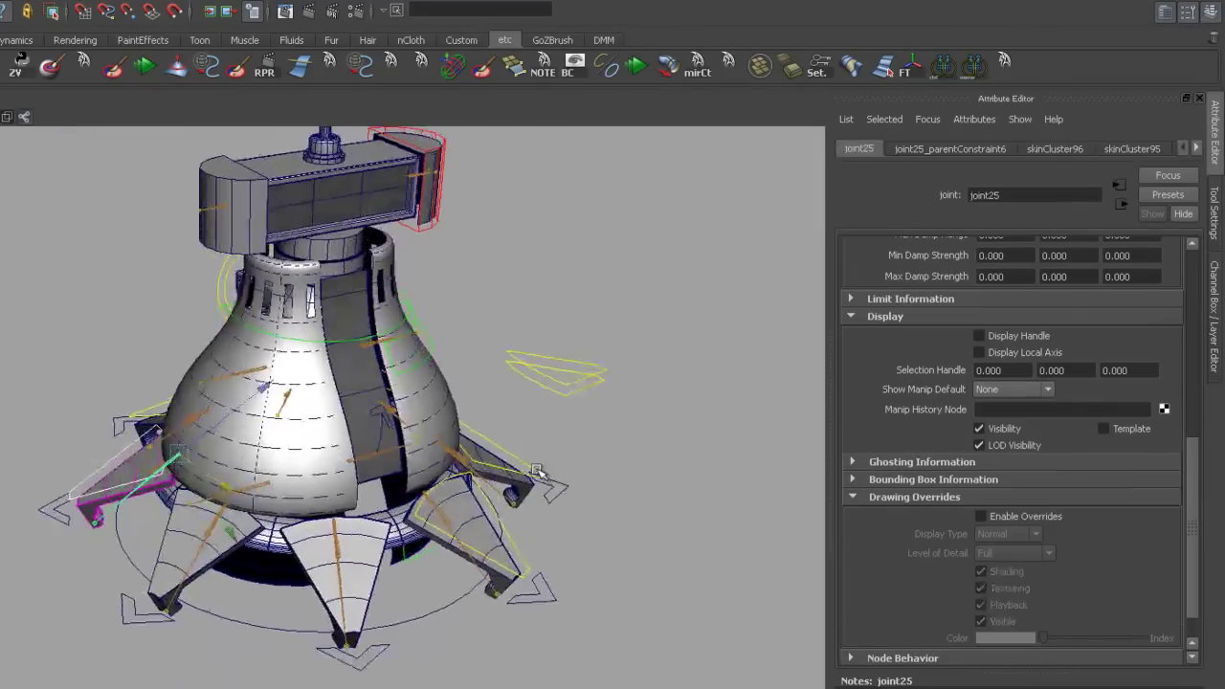
{"action": "left_click", "coordinate": [580, 359]}
{"action": "left_click", "coordinate": [198, 561]}
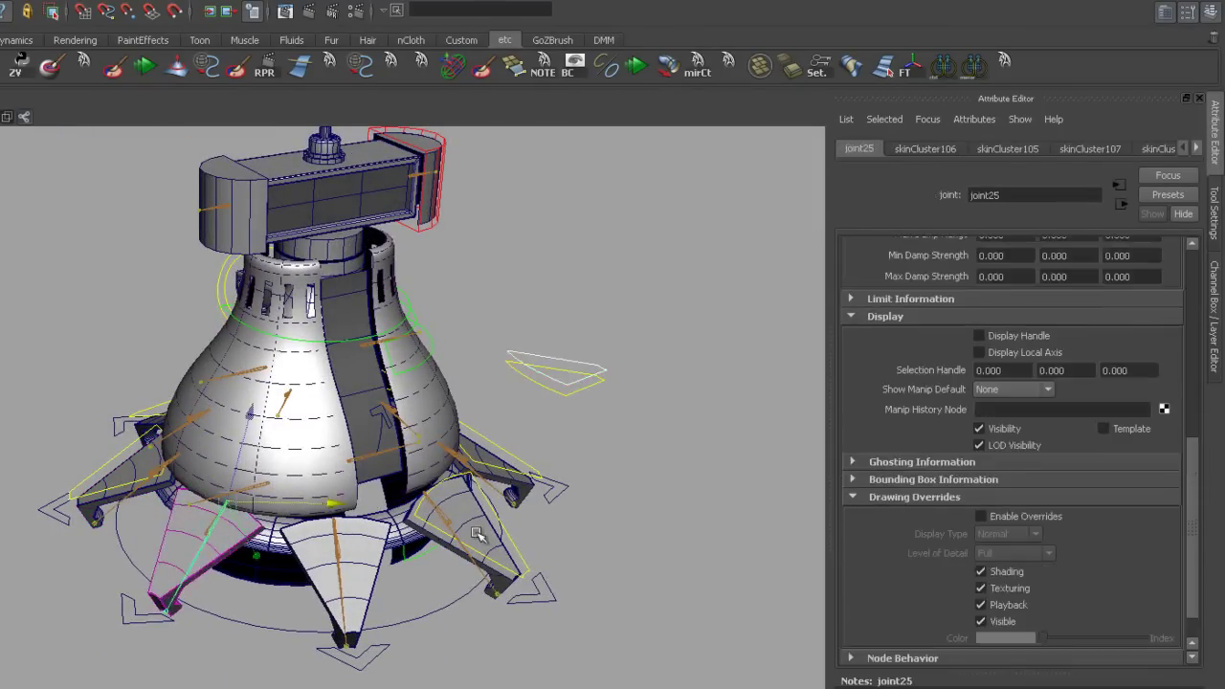
{"action": "left_click", "coordinate": [1004, 62]}
Select finHCtl, undo, then rotate finCCtl to check that its fin follows
{"action": "left_click_drag", "start_coordinate": [535, 479], "coordinate": [644, 491], "text": "alt"}
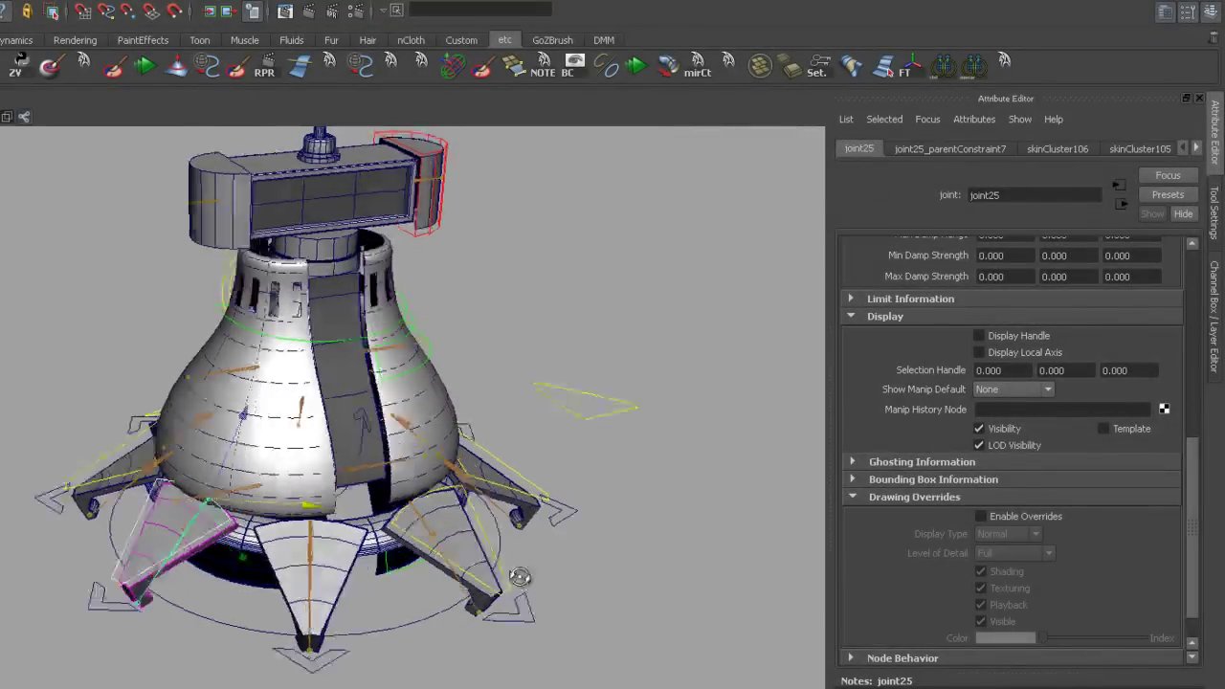
{"action": "left_click", "coordinate": [643, 457]}
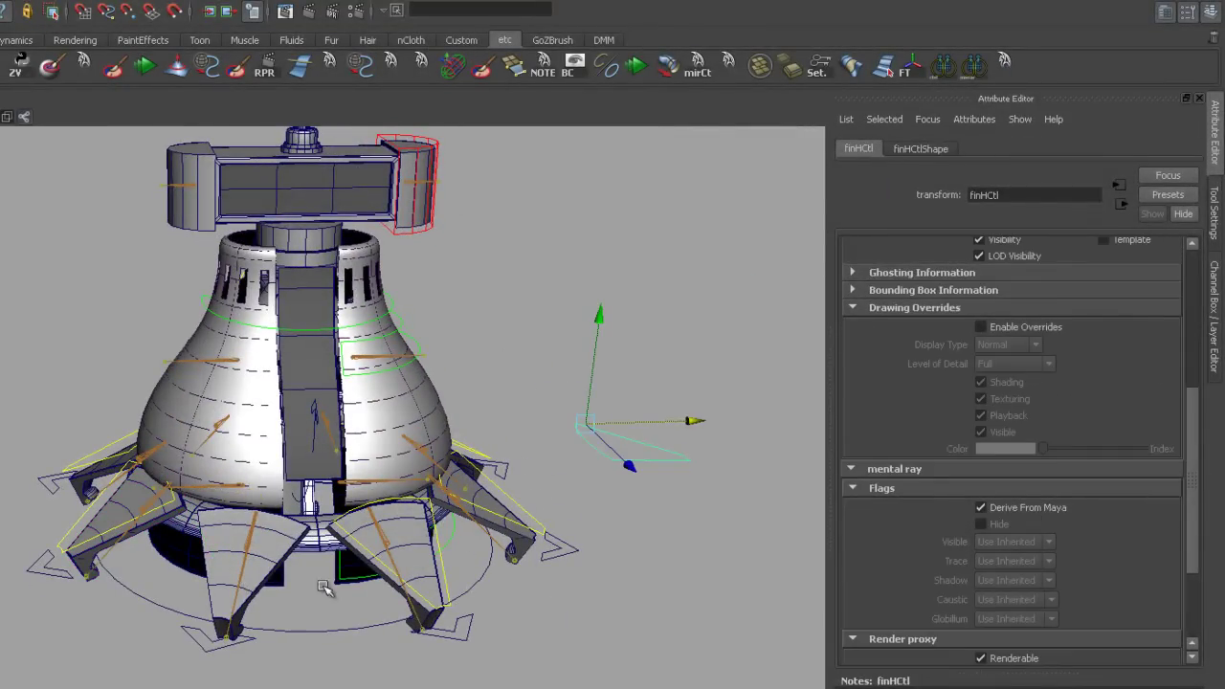
{"action": "key", "text": "ctrl+z"}
{"action": "left_click", "coordinate": [486, 601]}
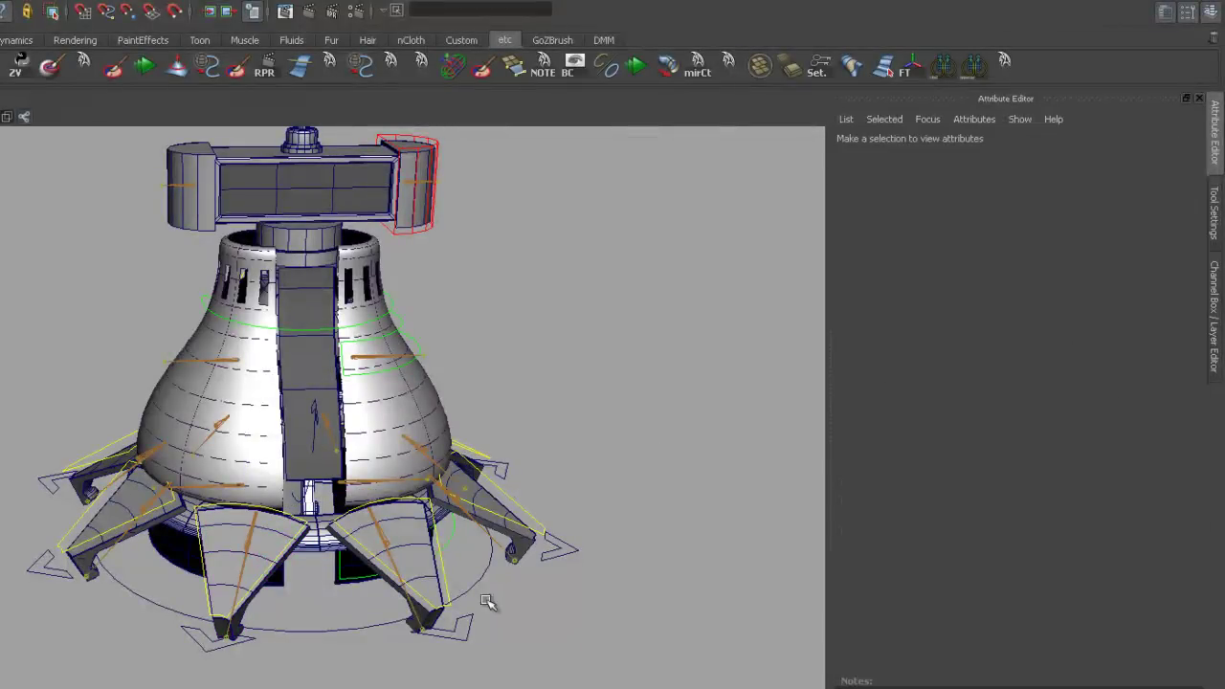
{"action": "left_click", "coordinate": [446, 575]}
{"action": "left_click_drag", "start_coordinate": [522, 501], "coordinate": [482, 492], "text": "alt"}
{"action": "left_click", "coordinate": [478, 504]}
{"action": "key", "text": "e"}
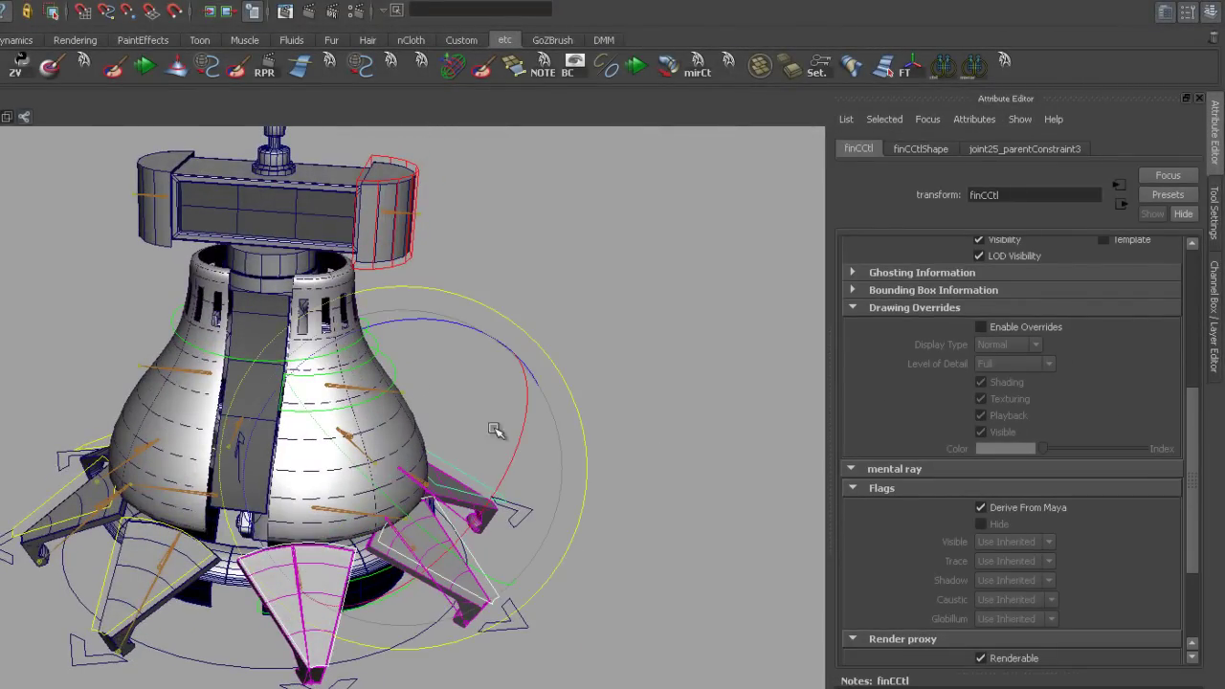
{"action": "mouse_move", "coordinate": [410, 328]}
{"action": "left_mouse_down"}
{"action": "mouse_move", "coordinate": [391, 323]}
{"action": "mouse_move", "coordinate": [449, 373]}
{"action": "mouse_move", "coordinate": [649, 316]}
{"action": "left_mouse_up"}
{"action": "left_click", "coordinate": [628, 478]}
{"action": "mouse_move", "coordinate": [629, 479]}
{"action": "left_mouse_down", "text": "alt"}
{"action": "mouse_move", "coordinate": [544, 479]}
{"action": "mouse_move", "coordinate": [661, 508]}
{"action": "mouse_move", "coordinate": [602, 479]}
{"action": "mouse_move", "coordinate": [614, 485]}
{"action": "left_mouse_up", "text": "alt"}
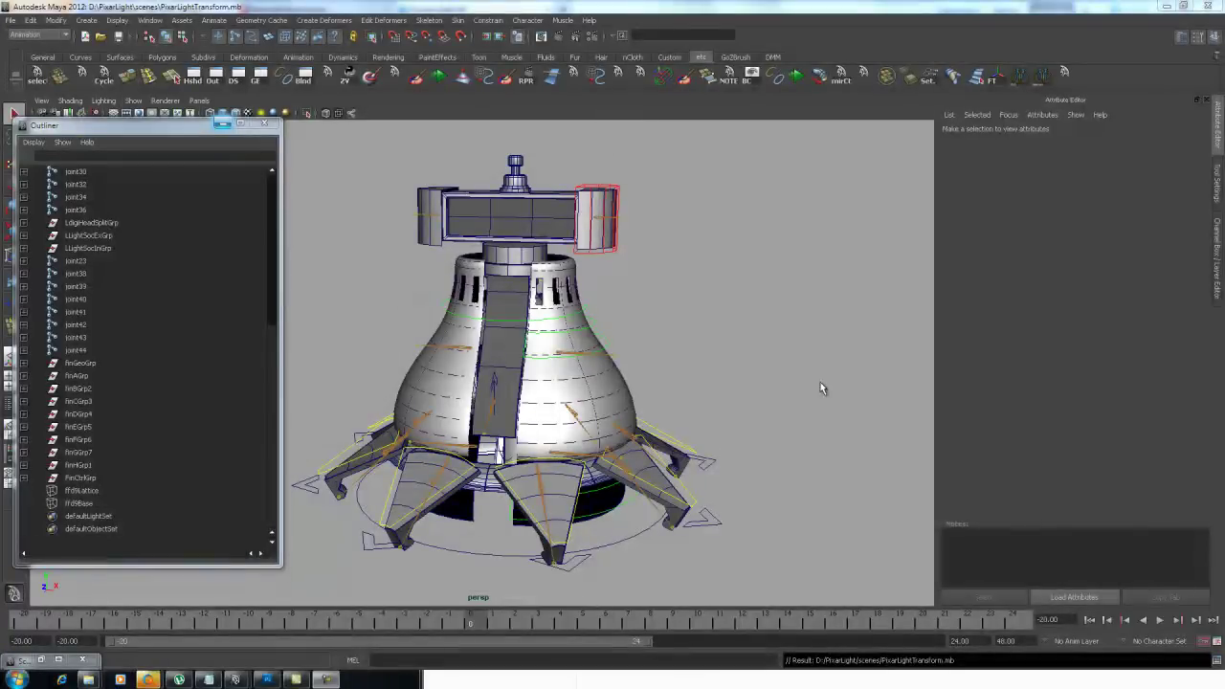
Review the mirror script's opening comments and parent-constraint description in Notepad, then return to Maya
{"action": "right_click_drag", "start_coordinate": [655, 297], "coordinate": [683, 305], "text": "alt"}
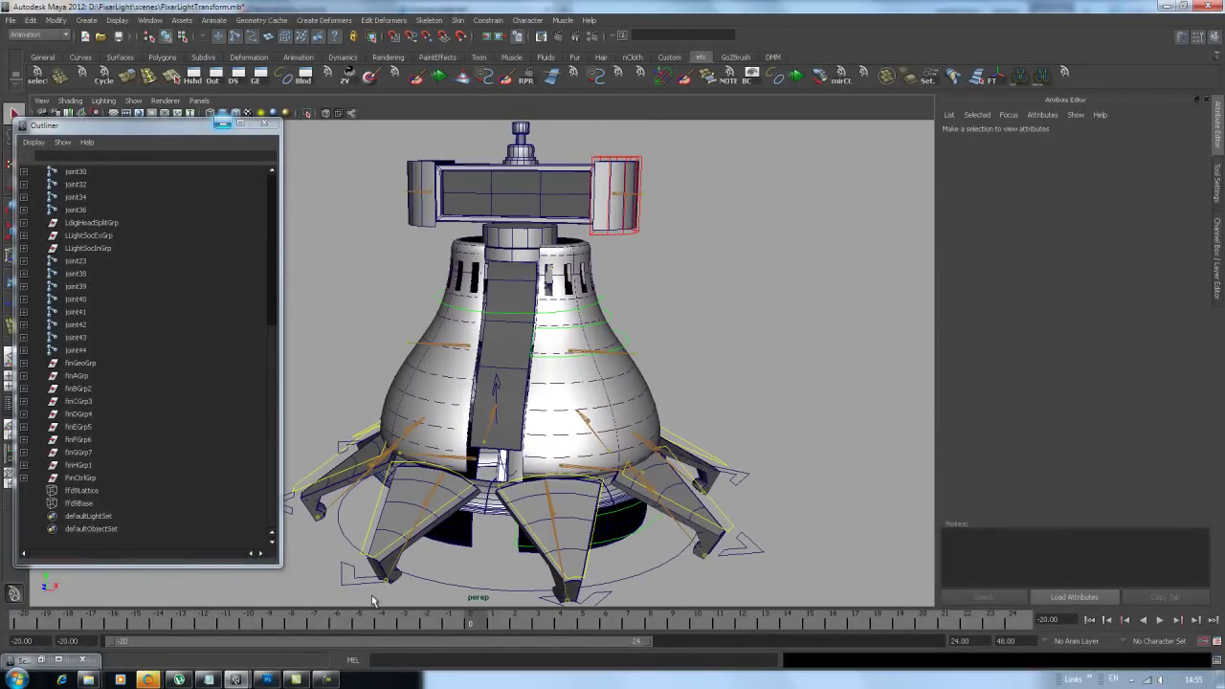
{"action": "left_click", "coordinate": [207, 679]}
{"action": "left_click_drag", "start_coordinate": [1132, 241], "coordinate": [1131, 401]}
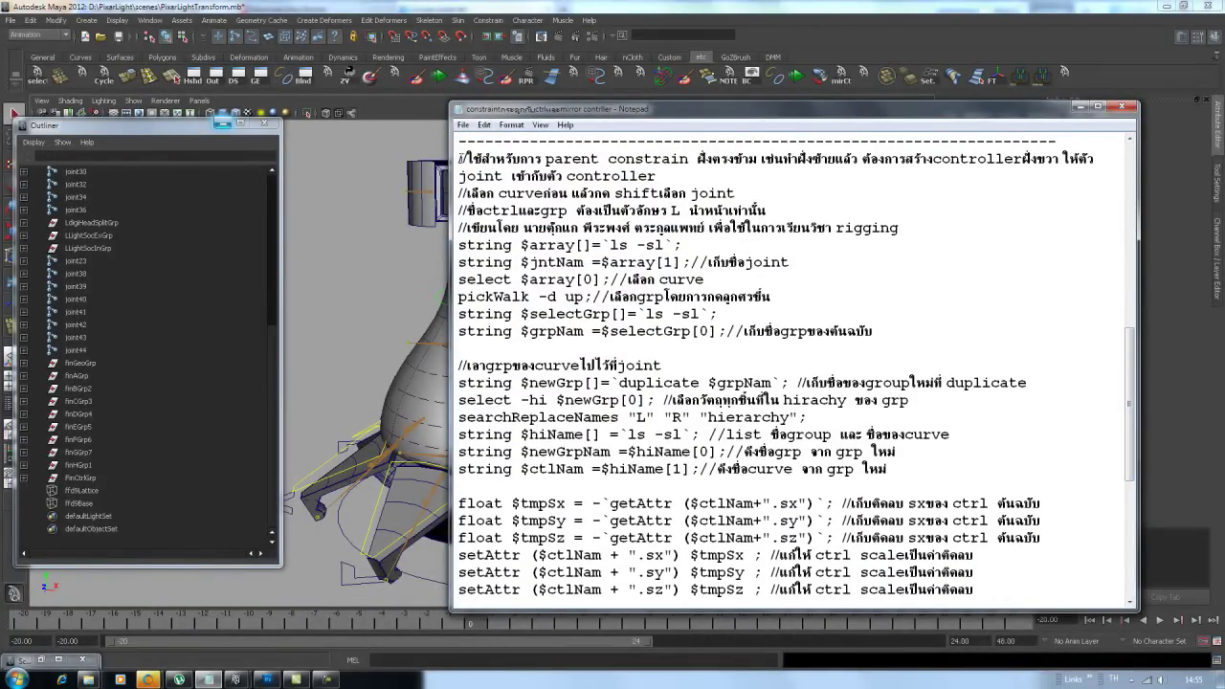
{"action": "left_click_drag", "start_coordinate": [460, 158], "coordinate": [899, 227]}
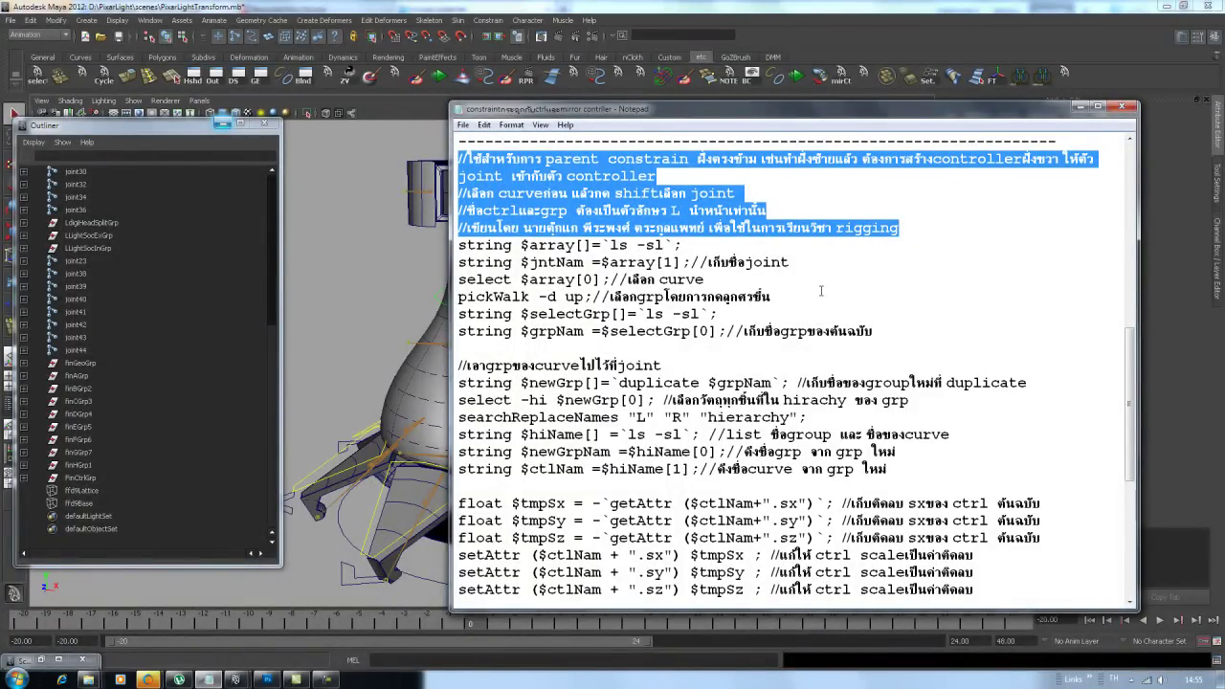
{"action": "left_click", "coordinate": [746, 178]}
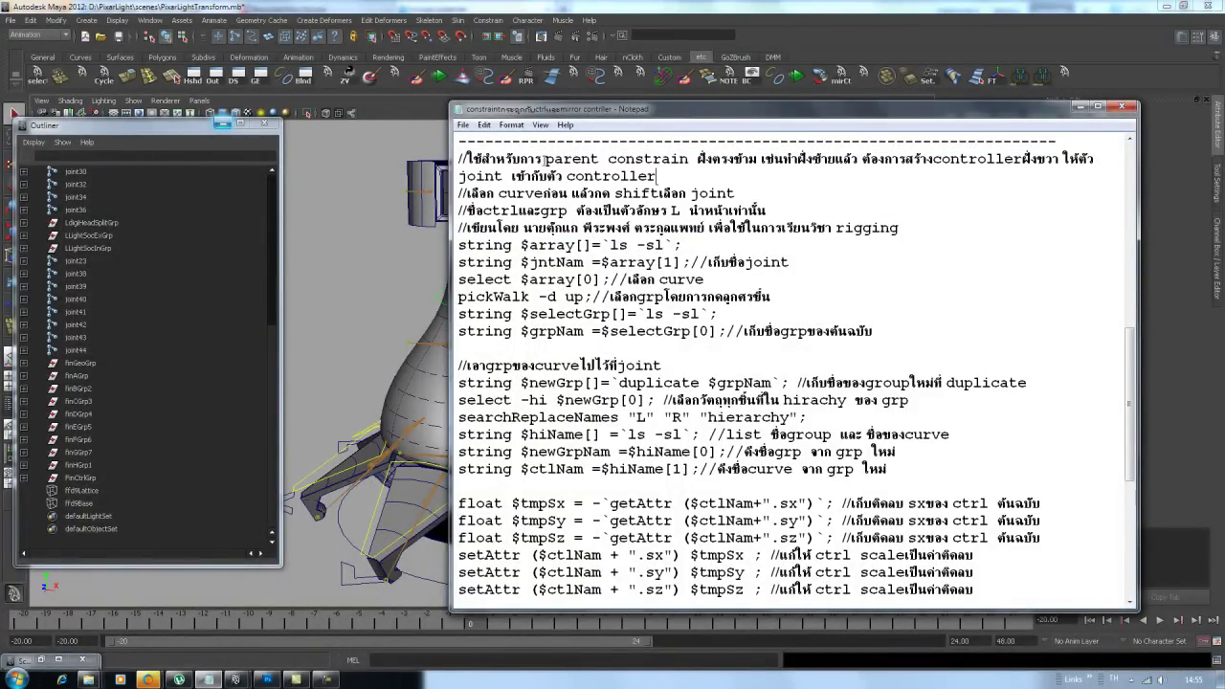
{"action": "left_click_drag", "start_coordinate": [544, 159], "coordinate": [1058, 169]}
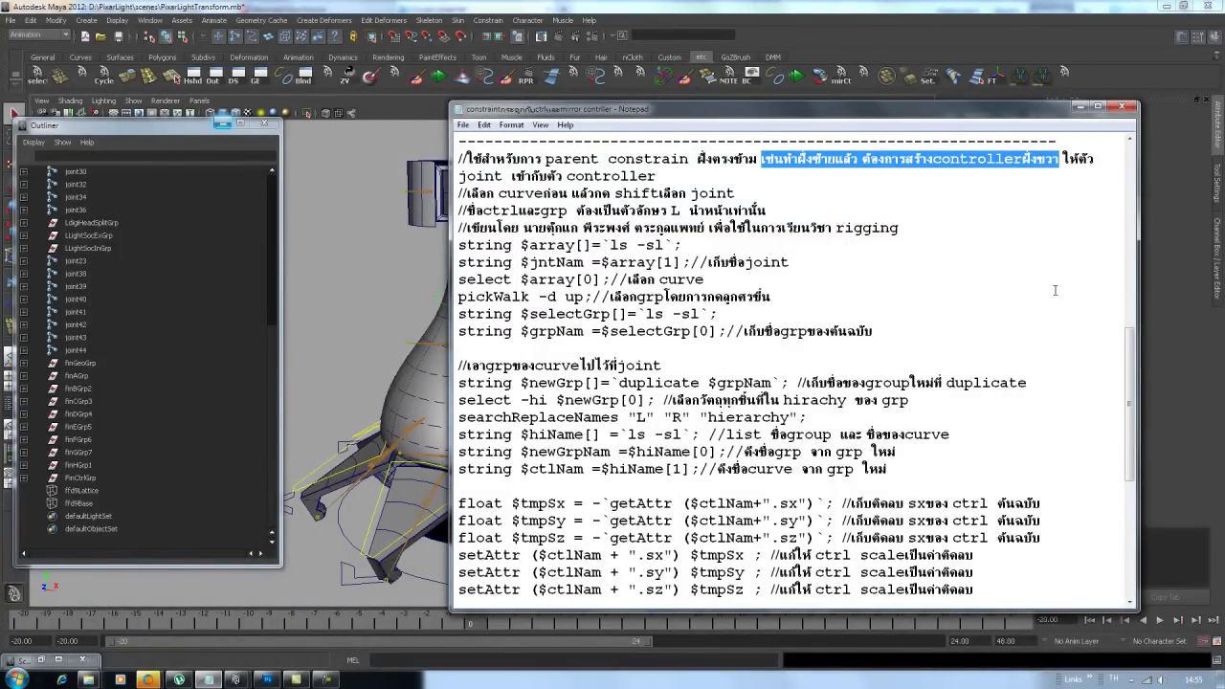
{"action": "left_click", "coordinate": [1039, 230]}
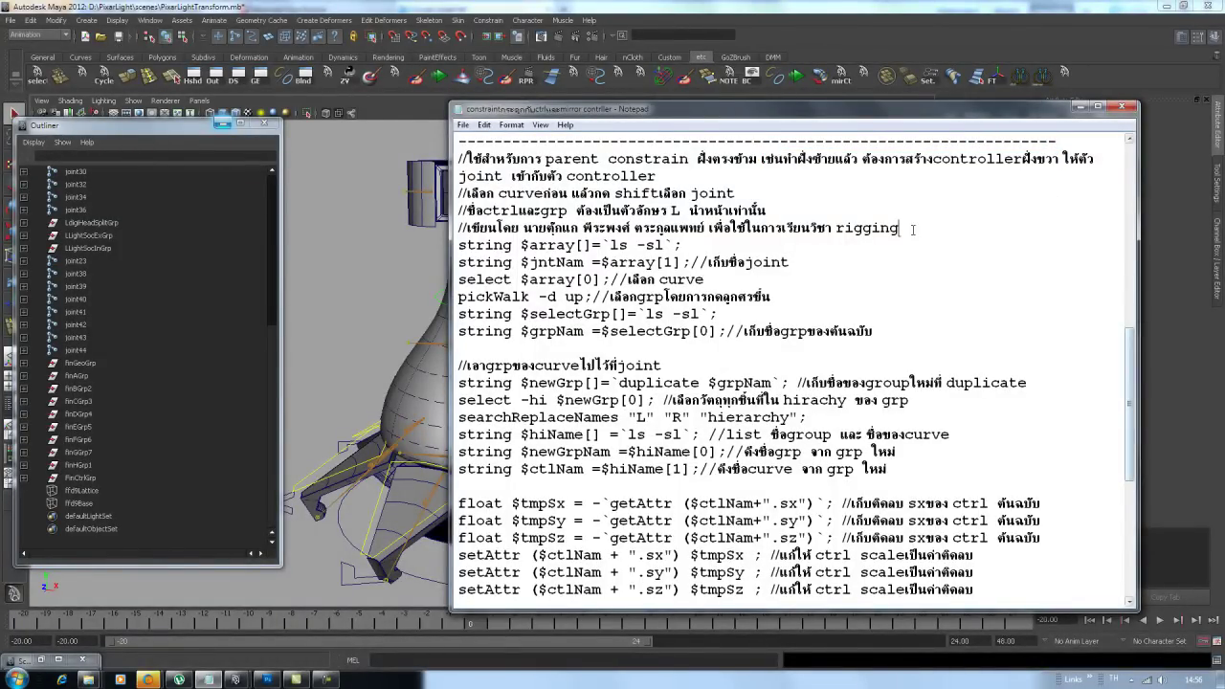
{"action": "key", "text": "alt+Tab"}
Select the left head controller and copy the whole mirror script from Notepad
{"action": "left_click_drag", "start_coordinate": [657, 290], "coordinate": [628, 182], "text": "alt"}
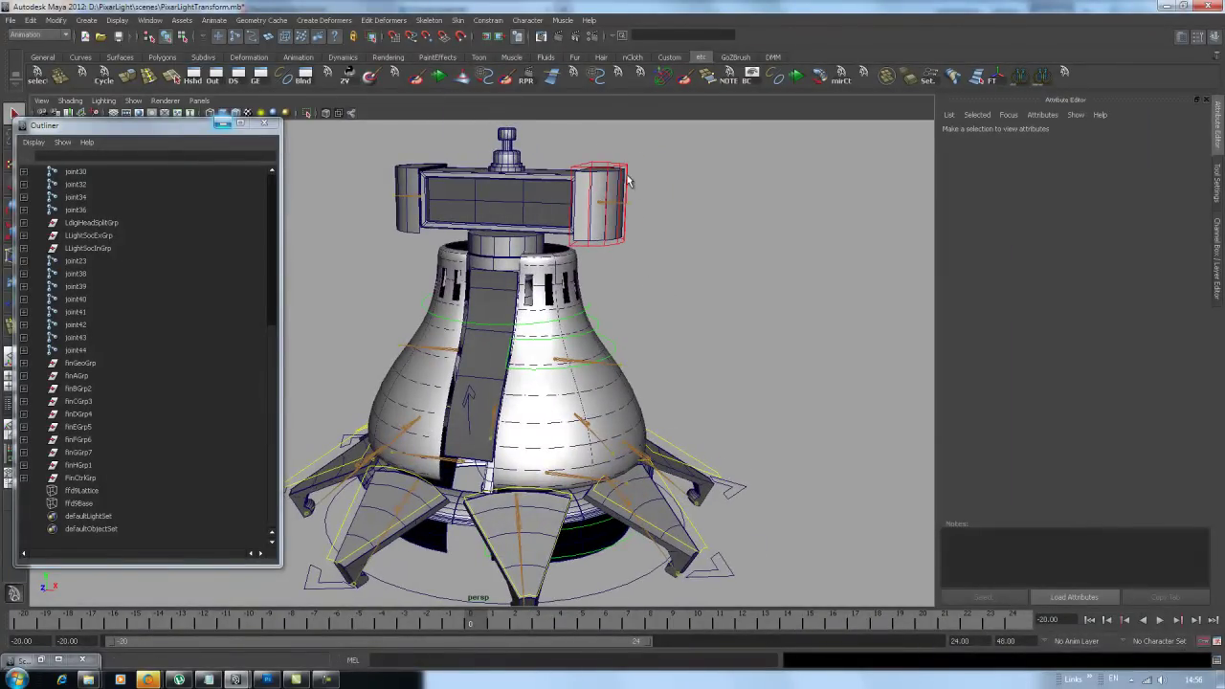
{"action": "left_click", "coordinate": [626, 182]}
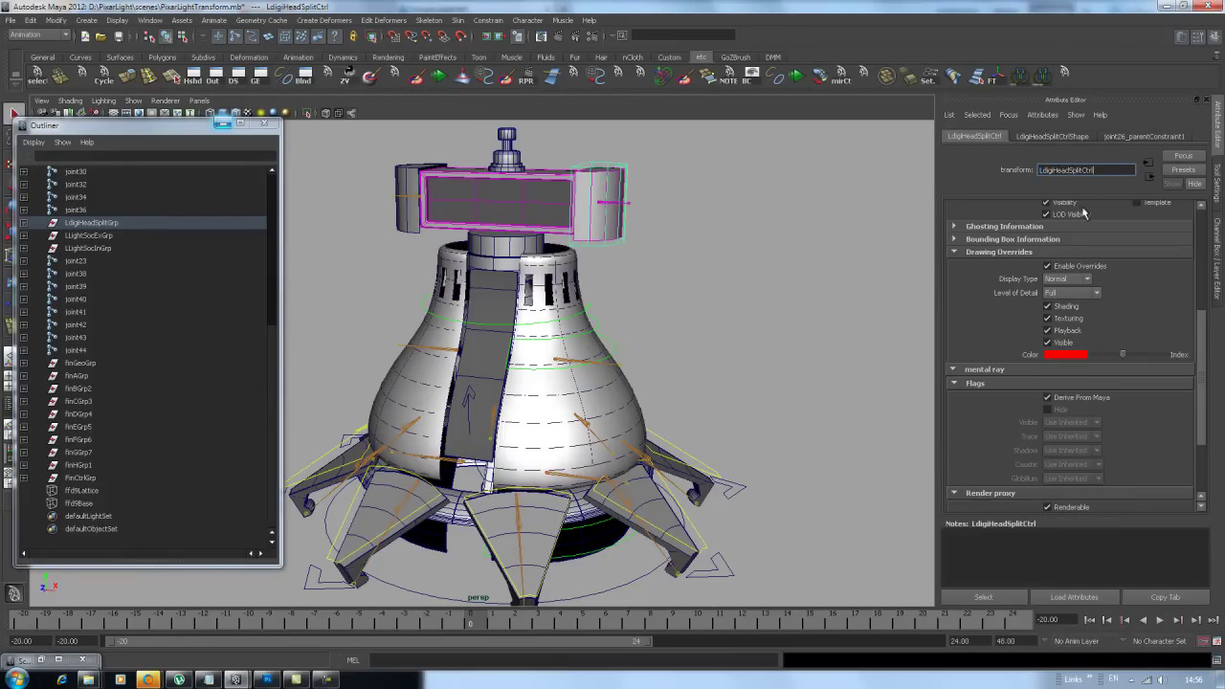
{"action": "left_click", "coordinate": [685, 279]}
{"action": "left_click", "coordinate": [618, 167]}
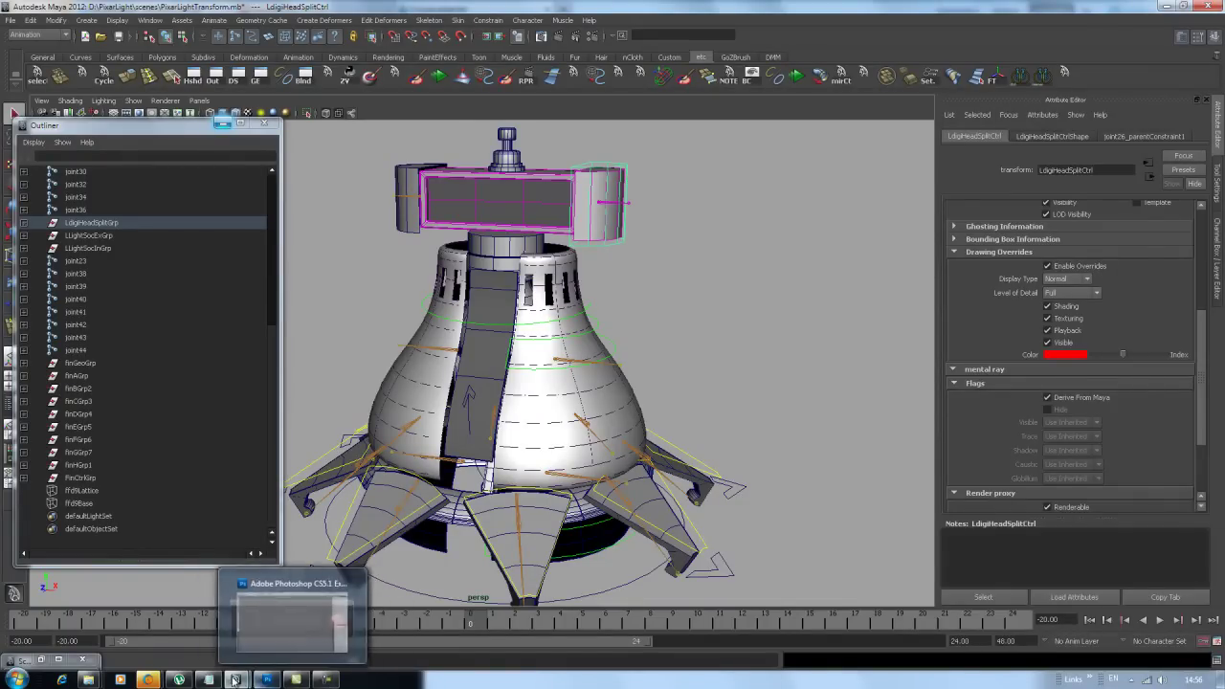
{"action": "left_click", "coordinate": [324, 679]}
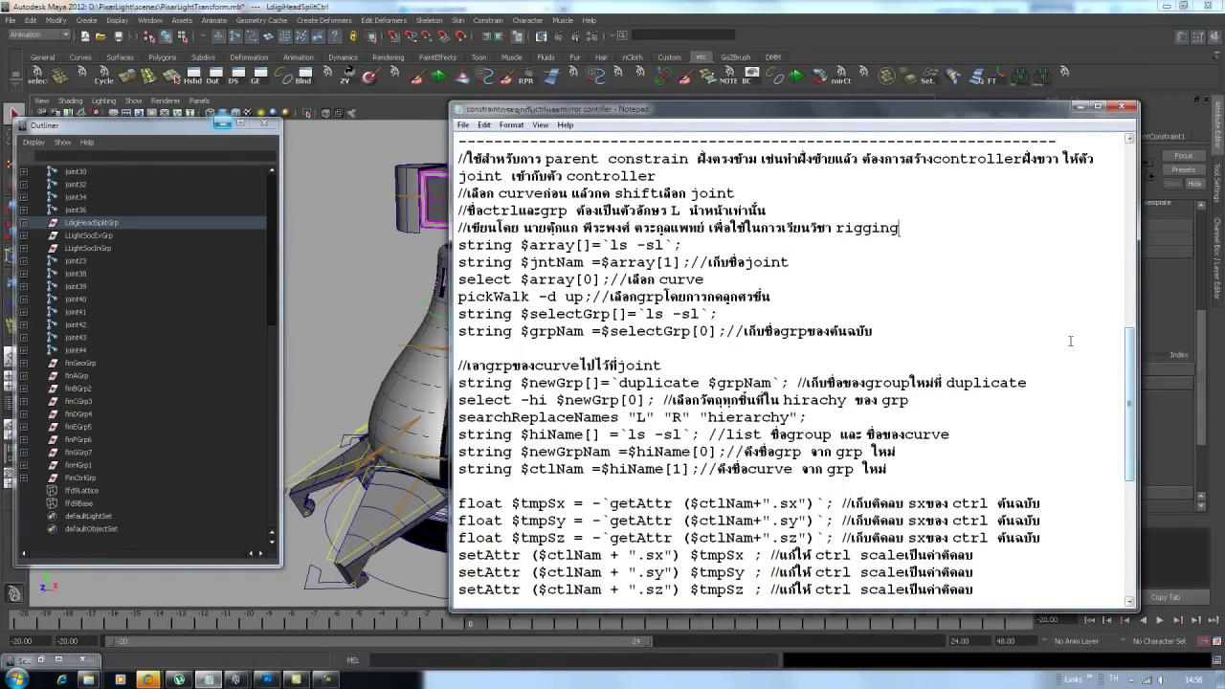
{"action": "mouse_move", "coordinate": [458, 158]}
{"action": "left_mouse_down"}
{"action": "mouse_move", "coordinate": [1123, 594]}
{"action": "mouse_move", "coordinate": [704, 607]}
{"action": "left_mouse_up"}
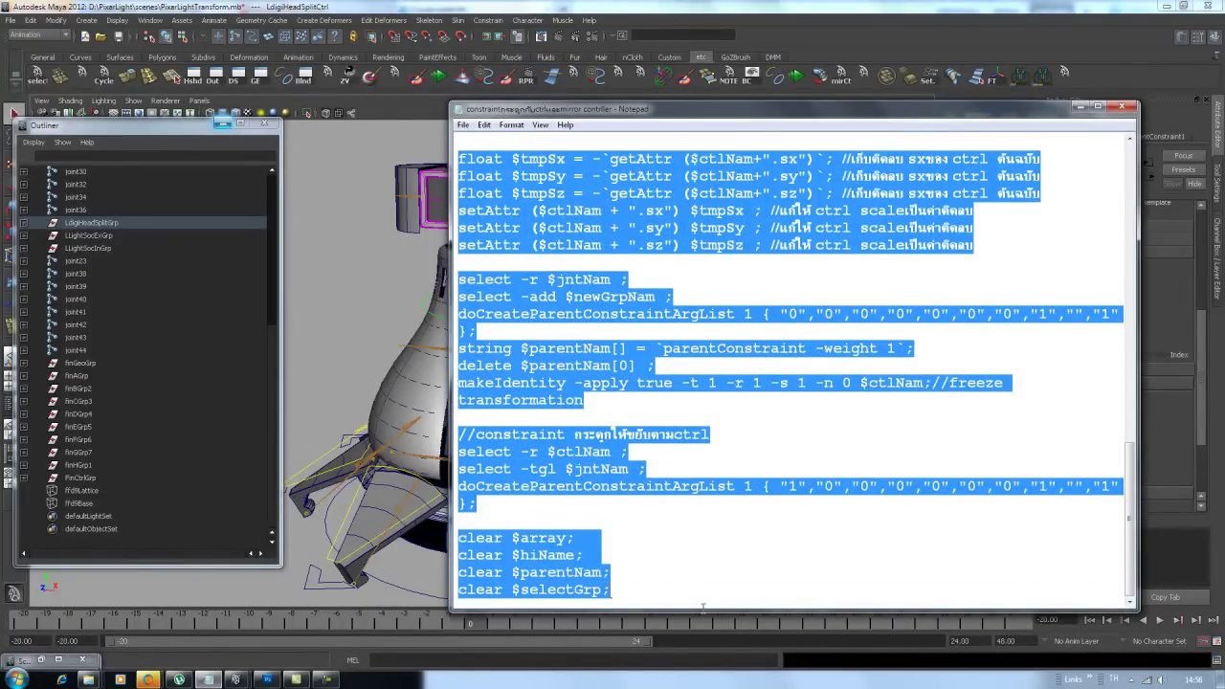
{"action": "key", "text": "ctrl"}
Paste the script over the old MEL input code and minimize the Script Editor
{"action": "left_click", "coordinate": [1216, 660]}
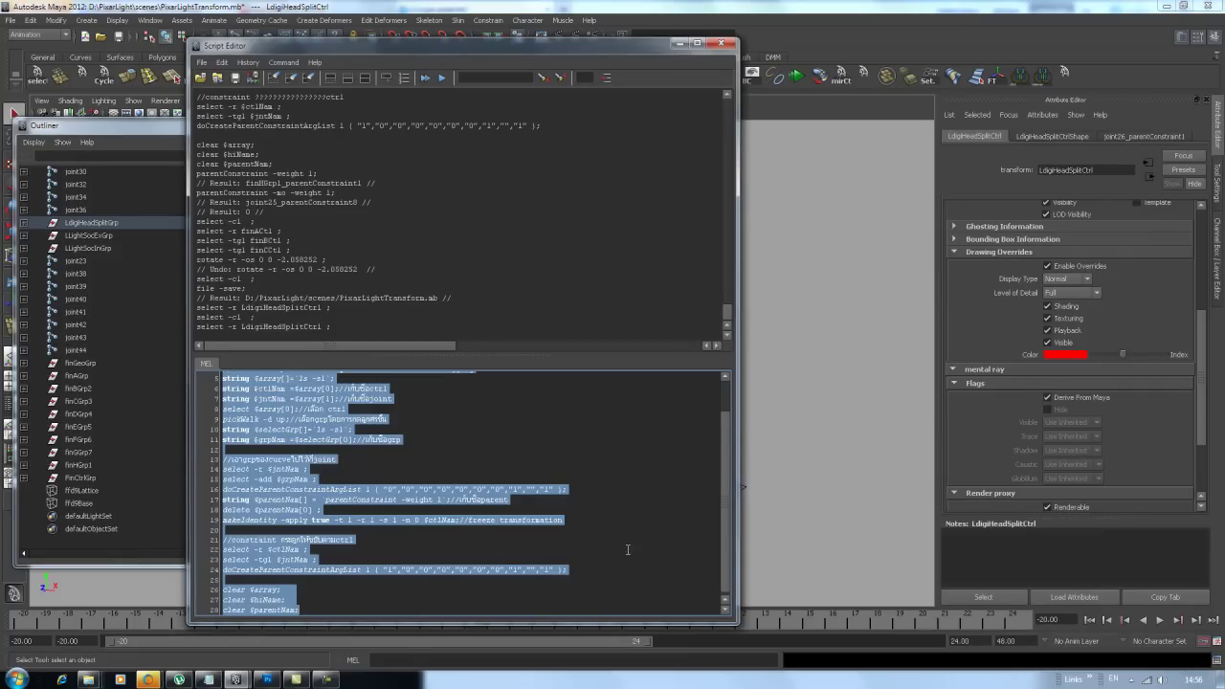
{"action": "left_click_drag", "start_coordinate": [635, 582], "coordinate": [530, 599]}
{"action": "key", "text": "ctrl+a"}
{"action": "key", "text": "ctrl+v"}
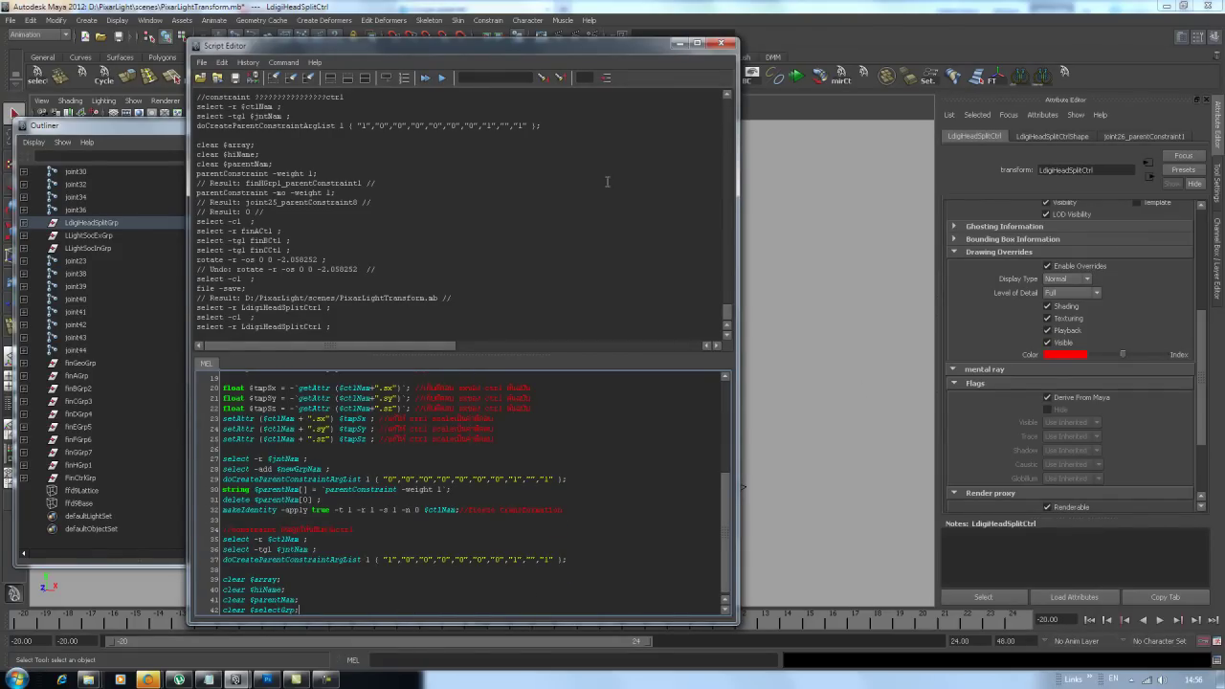
{"action": "left_click_drag", "start_coordinate": [611, 50], "coordinate": [713, 33]}
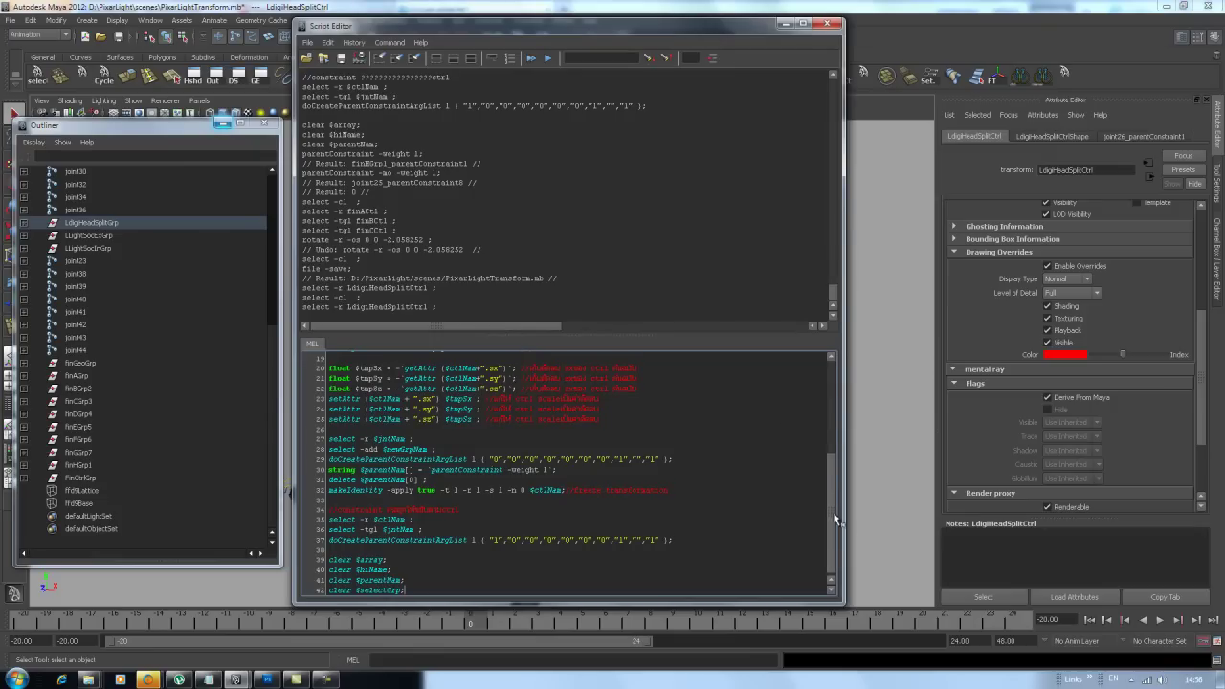
{"action": "left_click_drag", "start_coordinate": [832, 518], "coordinate": [675, 568]}
{"action": "key", "text": "ctrl+a"}
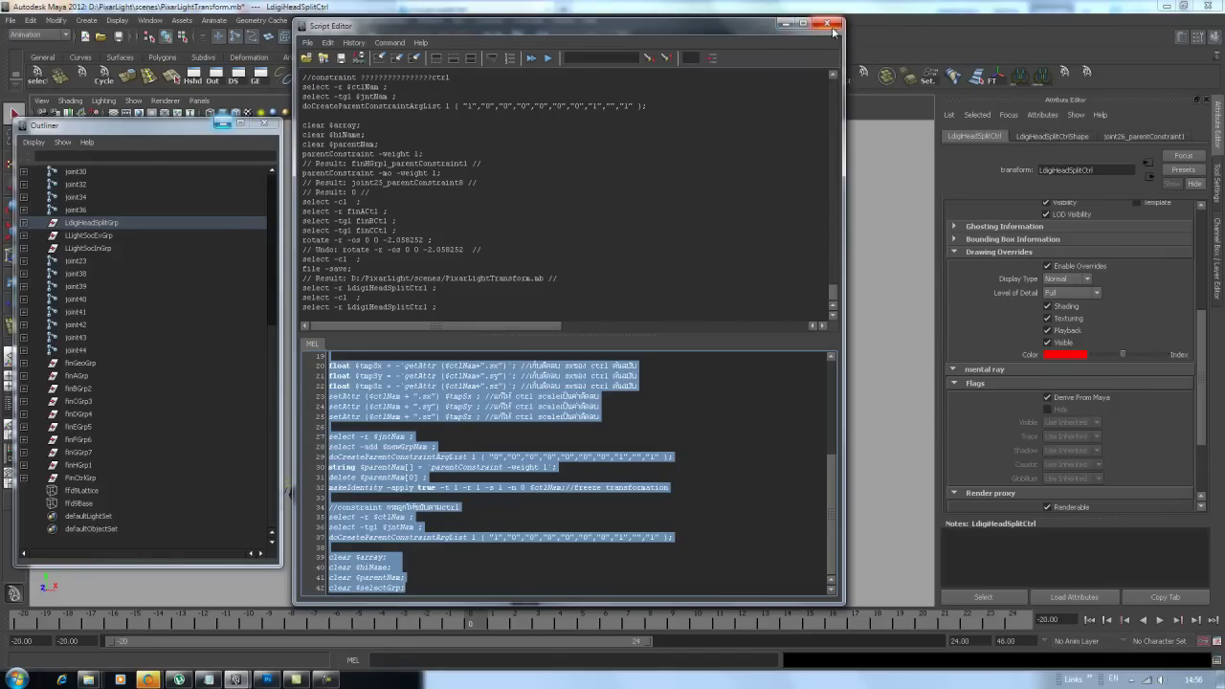
{"action": "left_click", "coordinate": [782, 23]}
Mirror LdigiHeadSplitCtrl to the right side, constrained to joint32, with the mirCt shelf script
{"action": "left_click_drag", "start_coordinate": [725, 247], "coordinate": [642, 211], "text": "alt"}
{"action": "left_click", "coordinate": [638, 180]}
{"action": "left_click", "coordinate": [630, 197]}
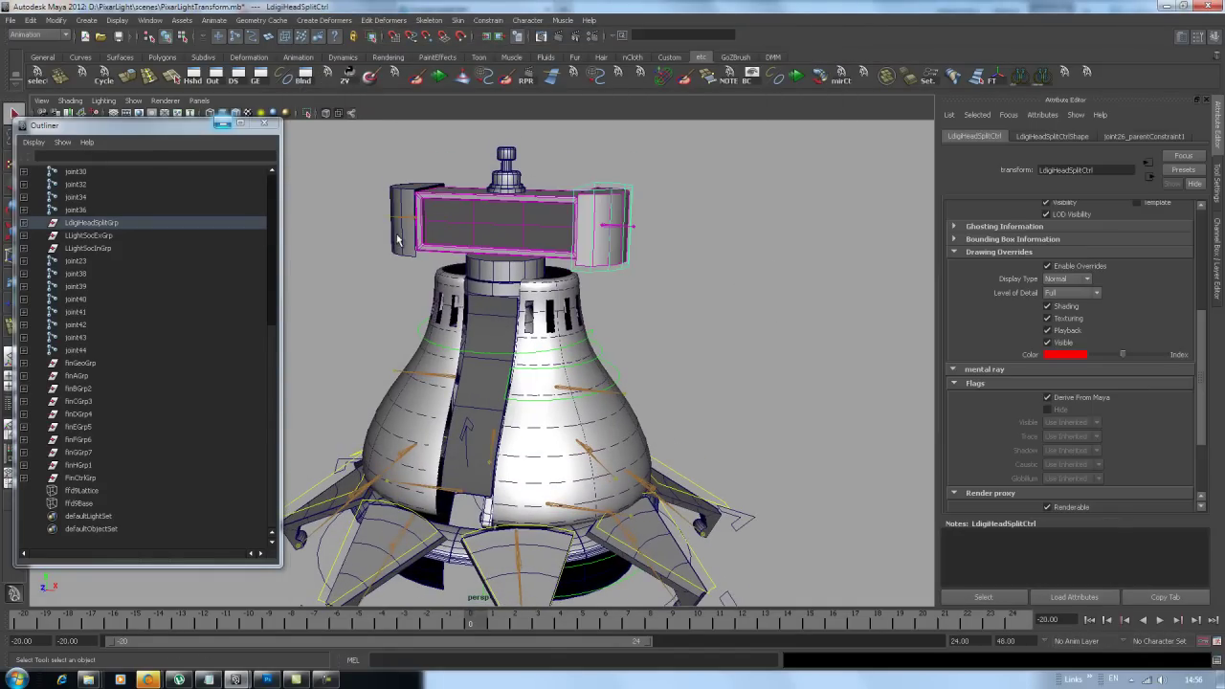
{"action": "left_click", "coordinate": [403, 223]}
{"action": "left_click_drag", "start_coordinate": [403, 223], "coordinate": [417, 244], "text": "alt"}
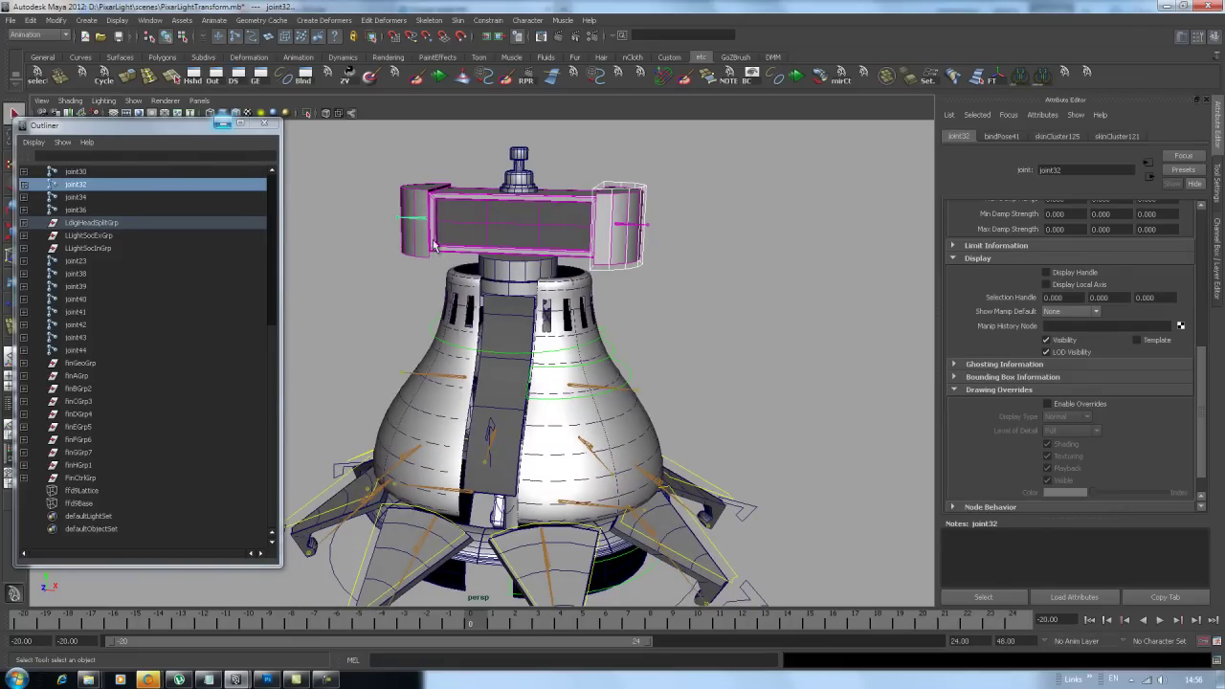
{"action": "left_click", "coordinate": [1088, 74]}
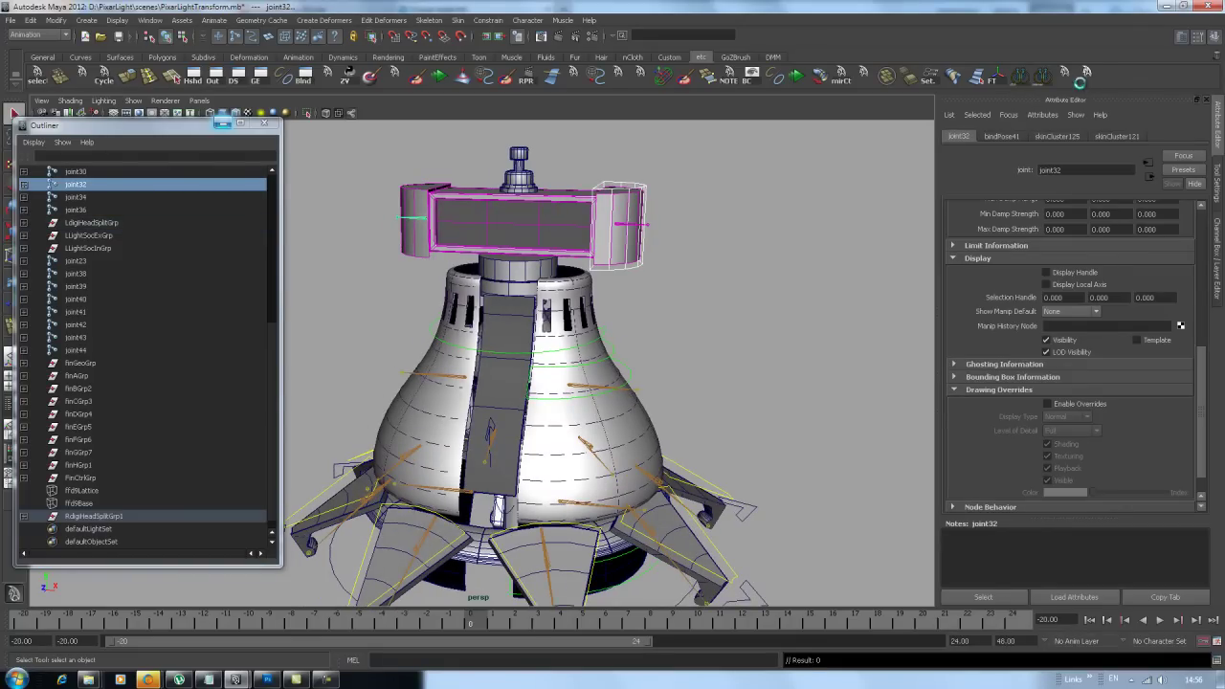
Test-move the new right head controller and the left one, undoing the left move
{"action": "left_click", "coordinate": [745, 314]}
{"action": "left_click", "coordinate": [432, 187]}
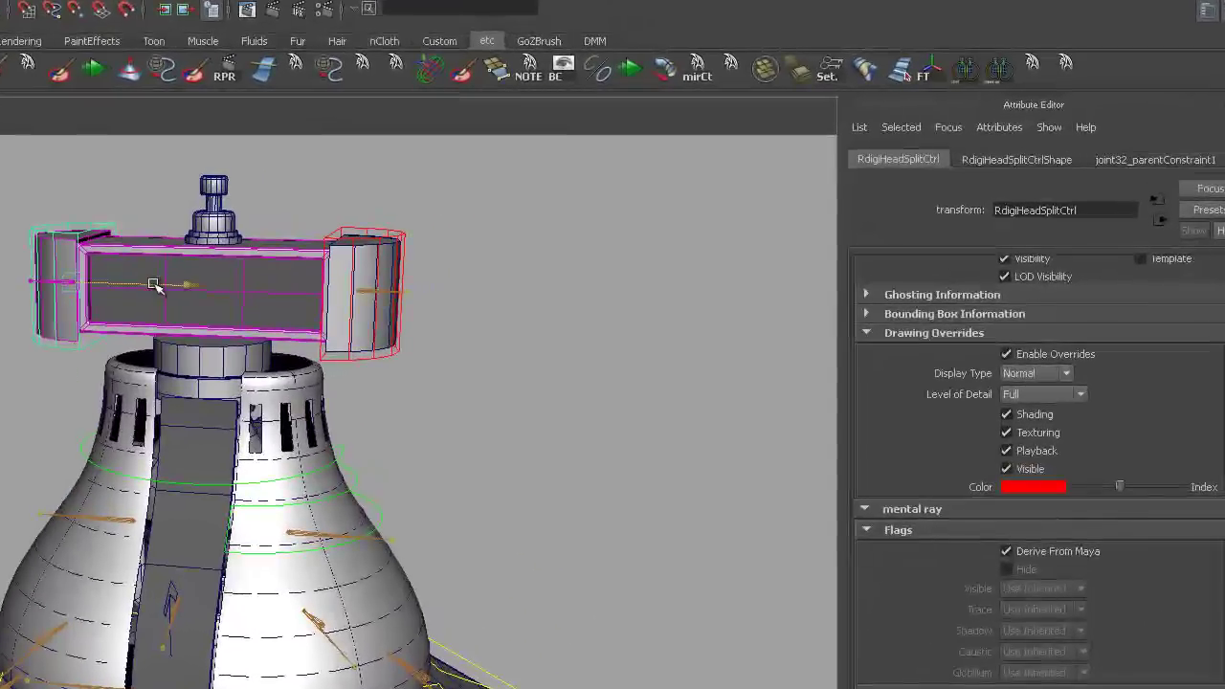
{"action": "left_click_drag", "start_coordinate": [153, 284], "coordinate": [91, 298]}
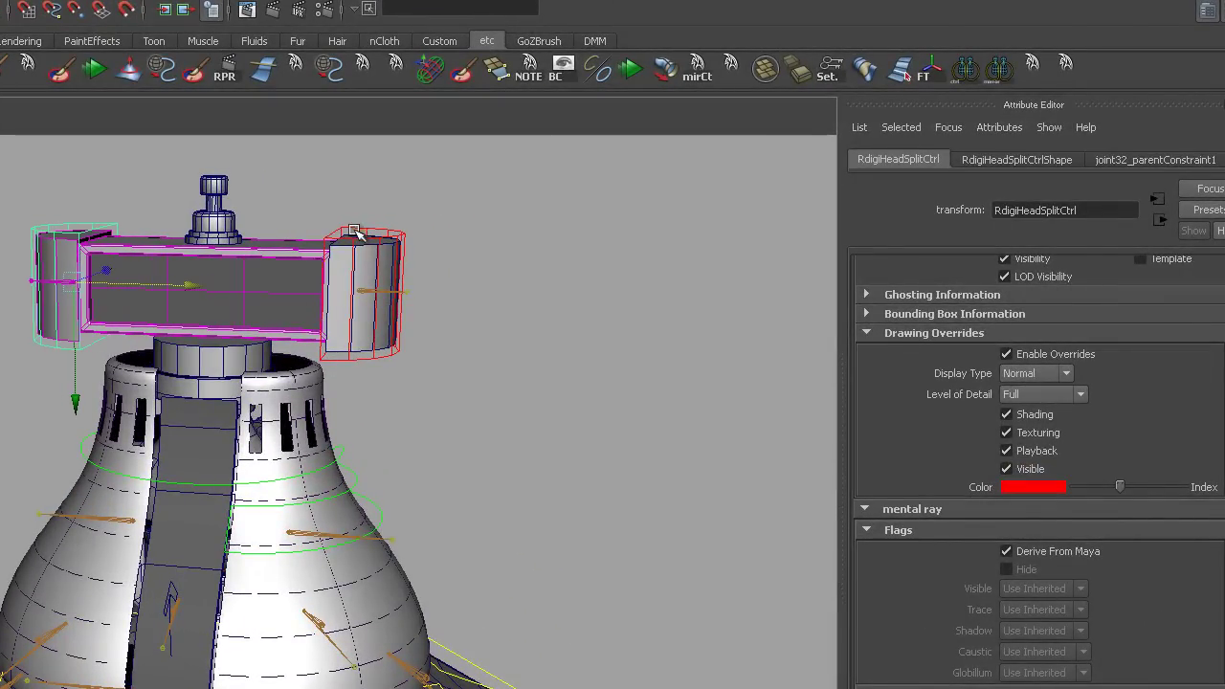
{"action": "left_click", "coordinate": [281, 316]}
{"action": "left_click_drag", "start_coordinate": [478, 295], "coordinate": [546, 299]}
{"action": "key", "text": "ctrl+z"}
Slide the left head controller along Translate X and test-move the right head controller
{"action": "key", "text": "ctrl+a"}
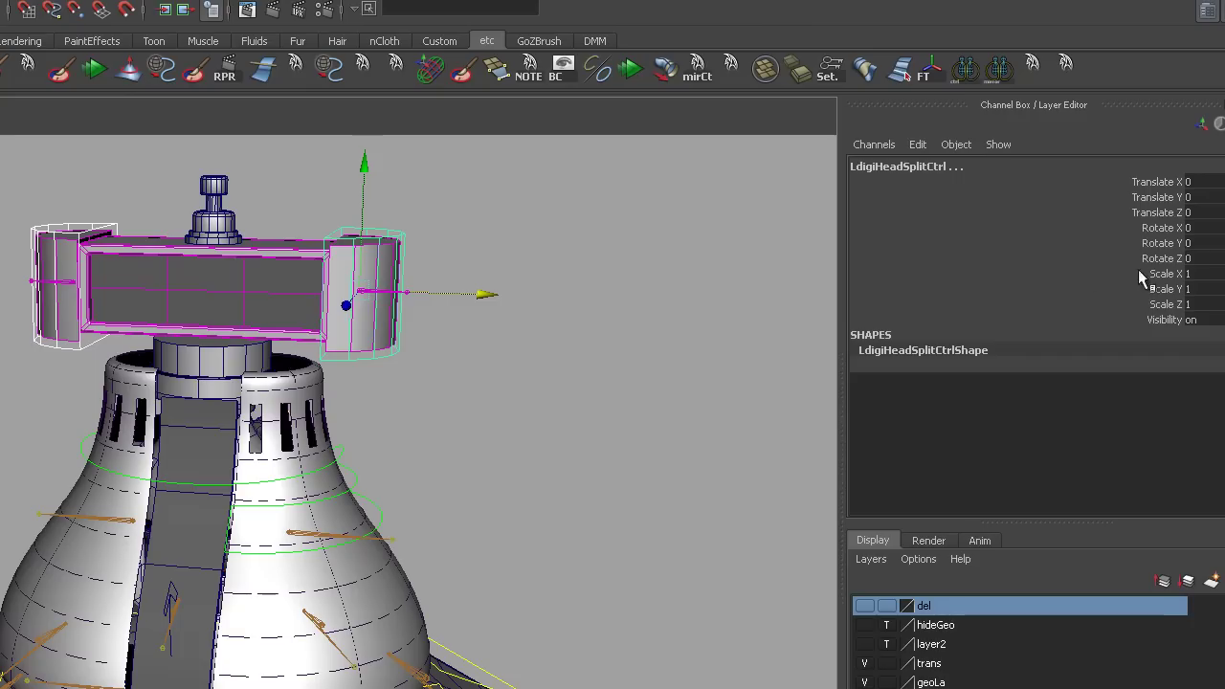
{"action": "left_click", "coordinate": [1155, 183]}
{"action": "mouse_move", "coordinate": [602, 487]}
{"action": "middle_mouse_down"}
{"action": "mouse_move", "coordinate": [691, 486]}
{"action": "mouse_move", "coordinate": [644, 492]}
{"action": "middle_mouse_up"}
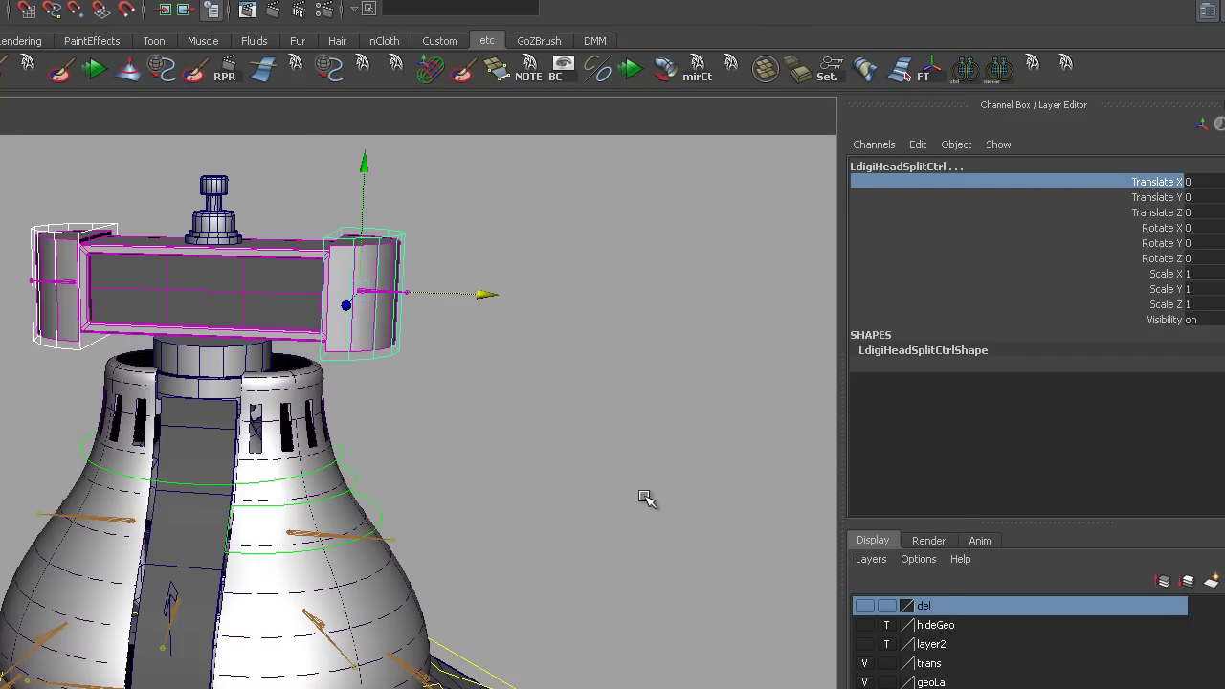
{"action": "left_click", "coordinate": [645, 495]}
{"action": "left_click", "coordinate": [93, 232]}
{"action": "left_click_drag", "start_coordinate": [94, 284], "coordinate": [145, 341]}
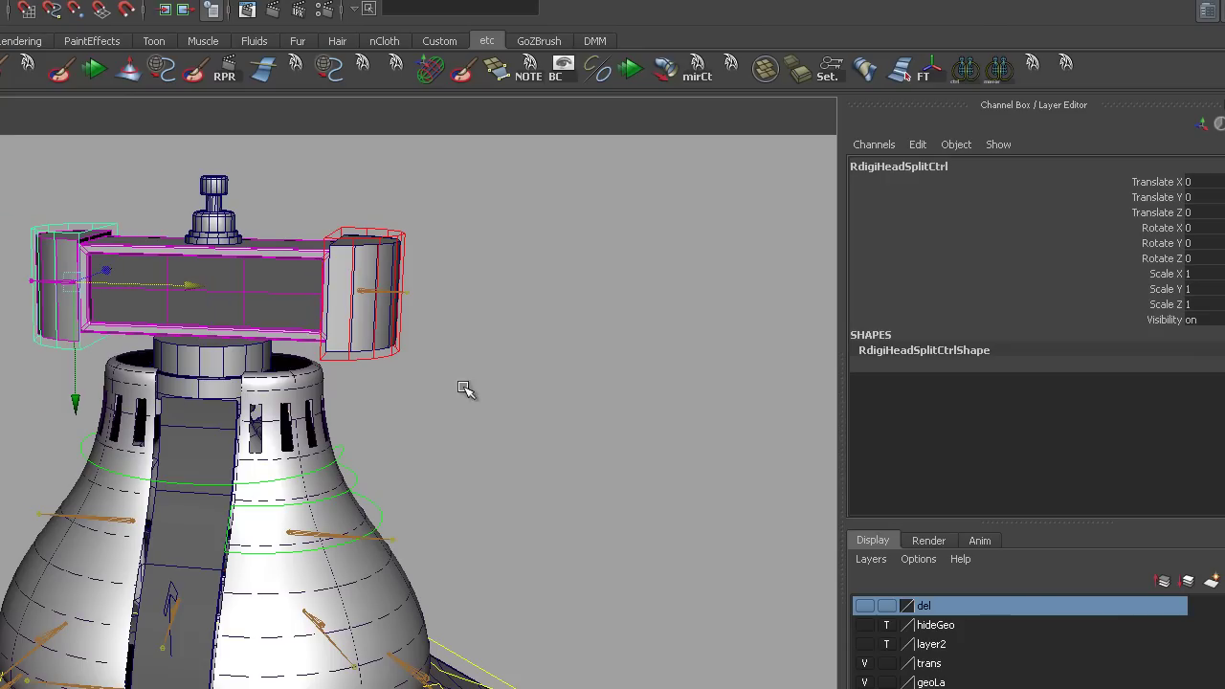
{"action": "left_click", "coordinate": [505, 479]}
Mirror LLightSocExCtl with joint34 and test-move the new RLightSocExCtl
{"action": "scroll", "coordinate": [473, 446], "scroll_direction": "down", "scroll_amount": 2}
{"action": "scroll", "coordinate": [459, 525], "scroll_direction": "up", "scroll_amount": 5}
{"action": "mouse_move", "coordinate": [409, 443]}
{"action": "left_mouse_down", "text": "alt"}
{"action": "mouse_move", "coordinate": [453, 465]}
{"action": "mouse_move", "coordinate": [369, 430]}
{"action": "left_mouse_up", "text": "alt"}
{"action": "left_click", "coordinate": [387, 437]}
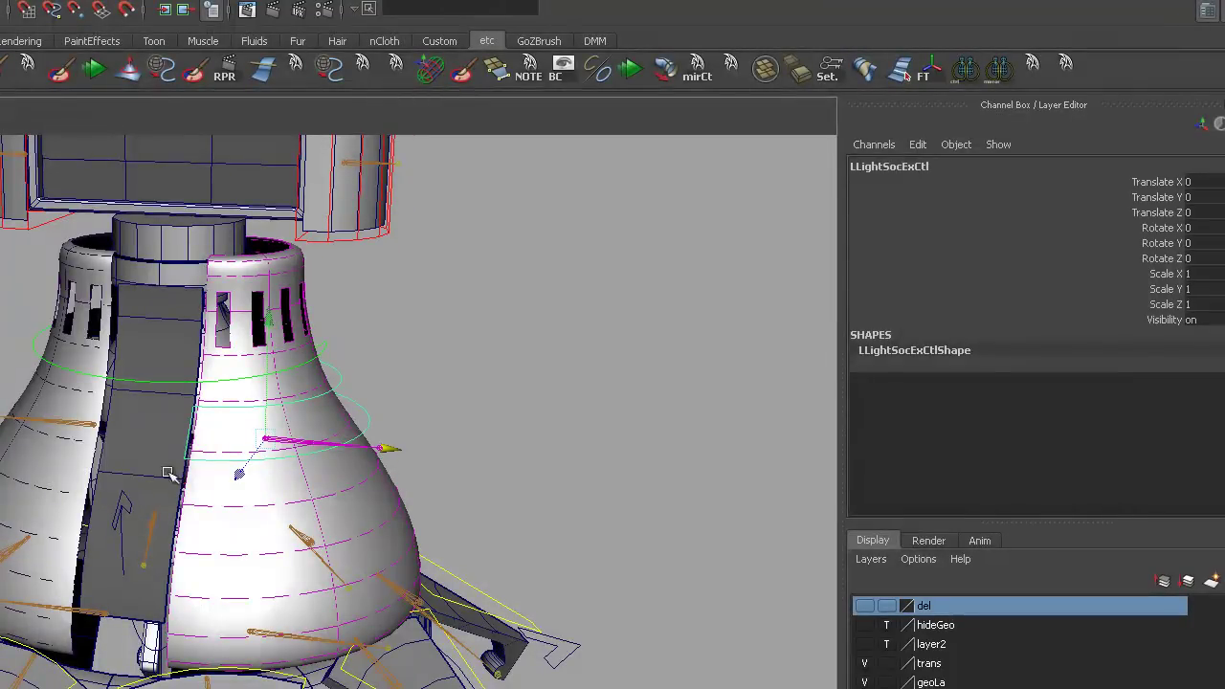
{"action": "left_click", "coordinate": [73, 424]}
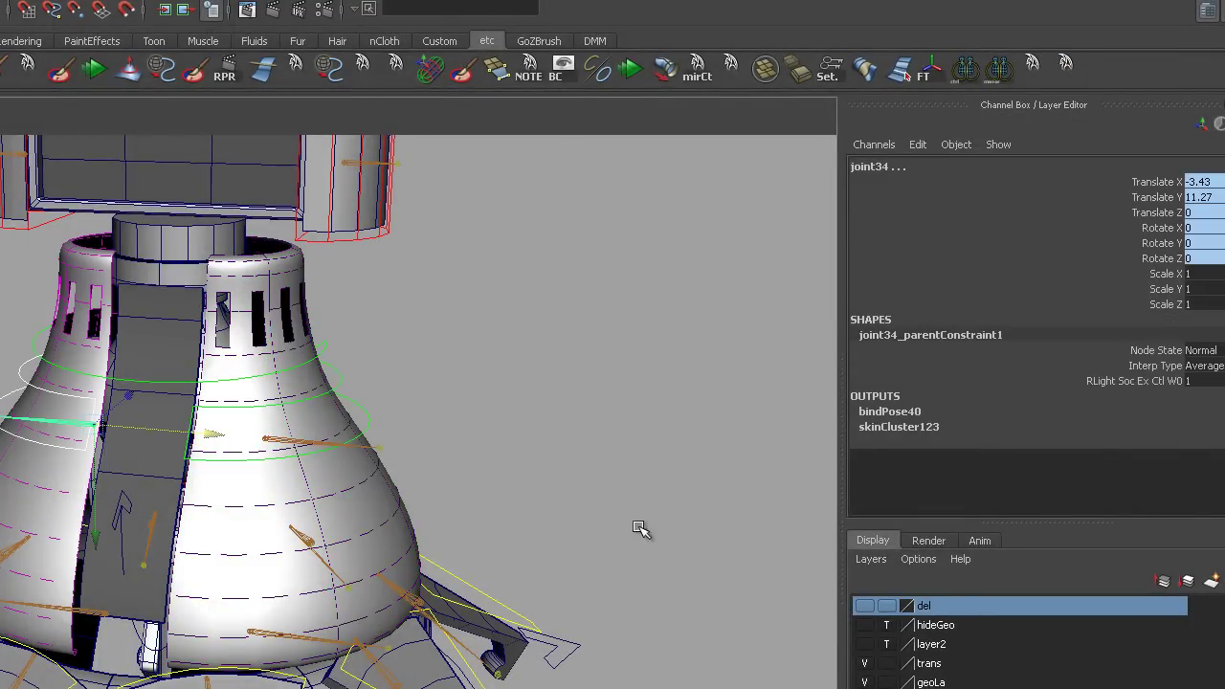
{"action": "left_click", "coordinate": [626, 464]}
{"action": "left_click", "coordinate": [59, 394]}
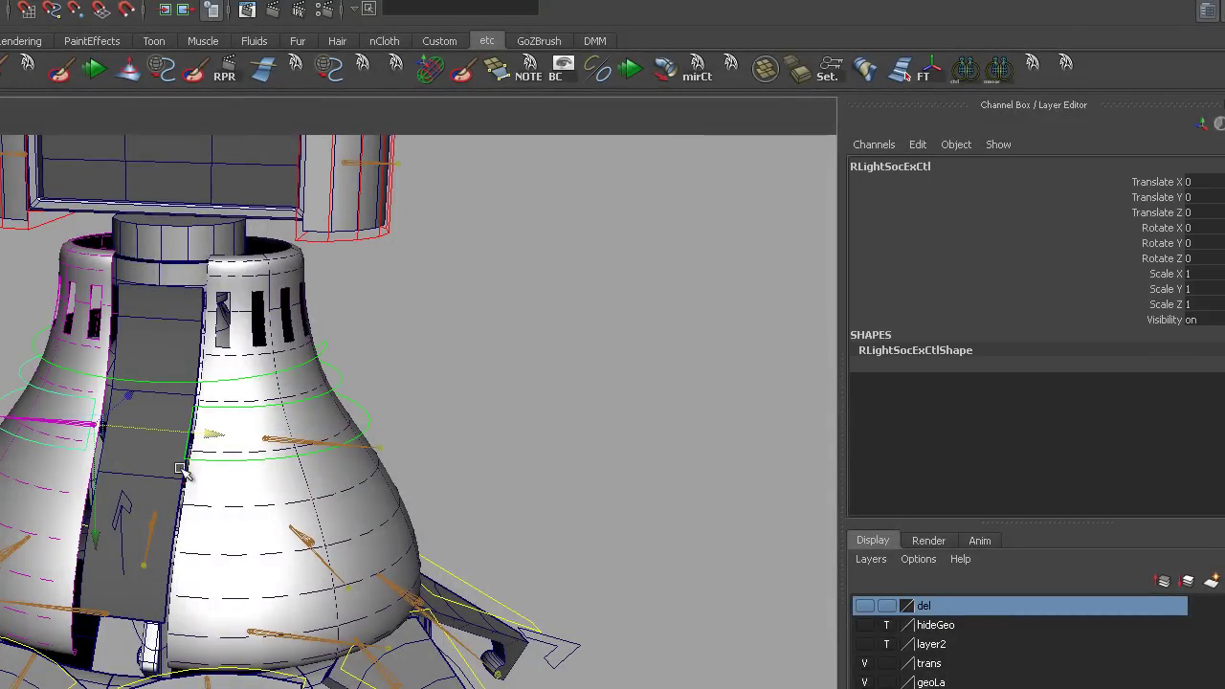
{"action": "mouse_move", "coordinate": [185, 432]}
{"action": "left_mouse_down"}
{"action": "mouse_move", "coordinate": [108, 428]}
{"action": "mouse_move", "coordinate": [399, 430]}
{"action": "mouse_move", "coordinate": [455, 443]}
{"action": "mouse_move", "coordinate": [503, 410]}
{"action": "mouse_move", "coordinate": [479, 413]}
{"action": "left_mouse_up"}
Select LLightSocInCtl with joint36 and run the mirCt shelf script to mirror it
{"action": "left_click", "coordinate": [457, 411]}
{"action": "left_click", "coordinate": [439, 581]}
{"action": "mouse_move", "coordinate": [439, 581]}
{"action": "left_mouse_down", "text": "alt"}
{"action": "mouse_move", "coordinate": [508, 667]}
{"action": "mouse_move", "coordinate": [793, 251]}
{"action": "left_mouse_up", "text": "alt"}
{"action": "left_click_drag", "start_coordinate": [831, 362], "coordinate": [785, 316], "text": "alt"}
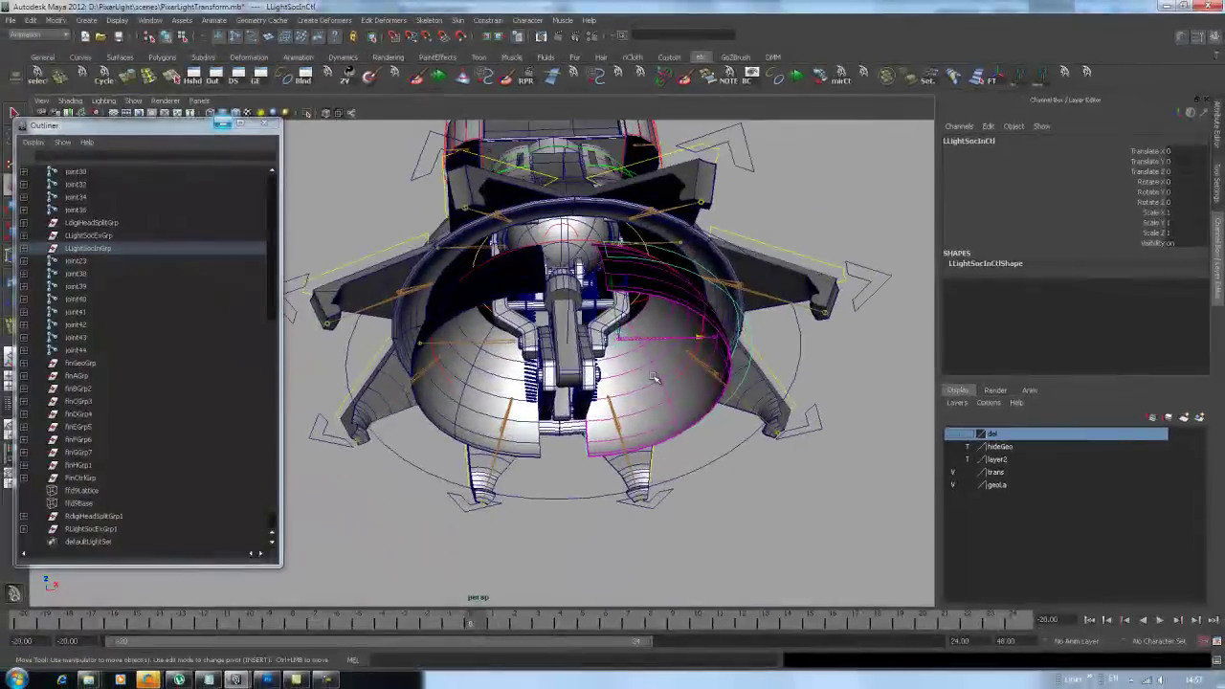
{"action": "left_click", "coordinate": [75, 209]}
{"action": "left_click_drag", "start_coordinate": [517, 392], "coordinate": [574, 363], "text": "alt"}
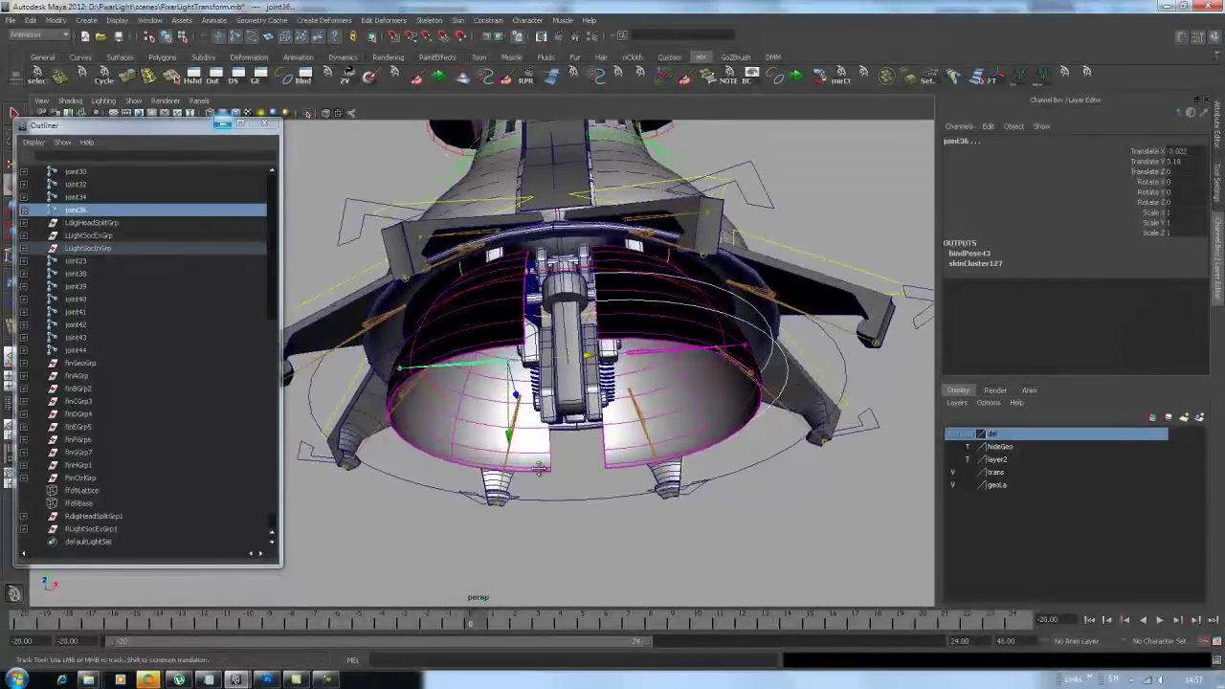
{"action": "left_click", "coordinate": [1020, 74]}
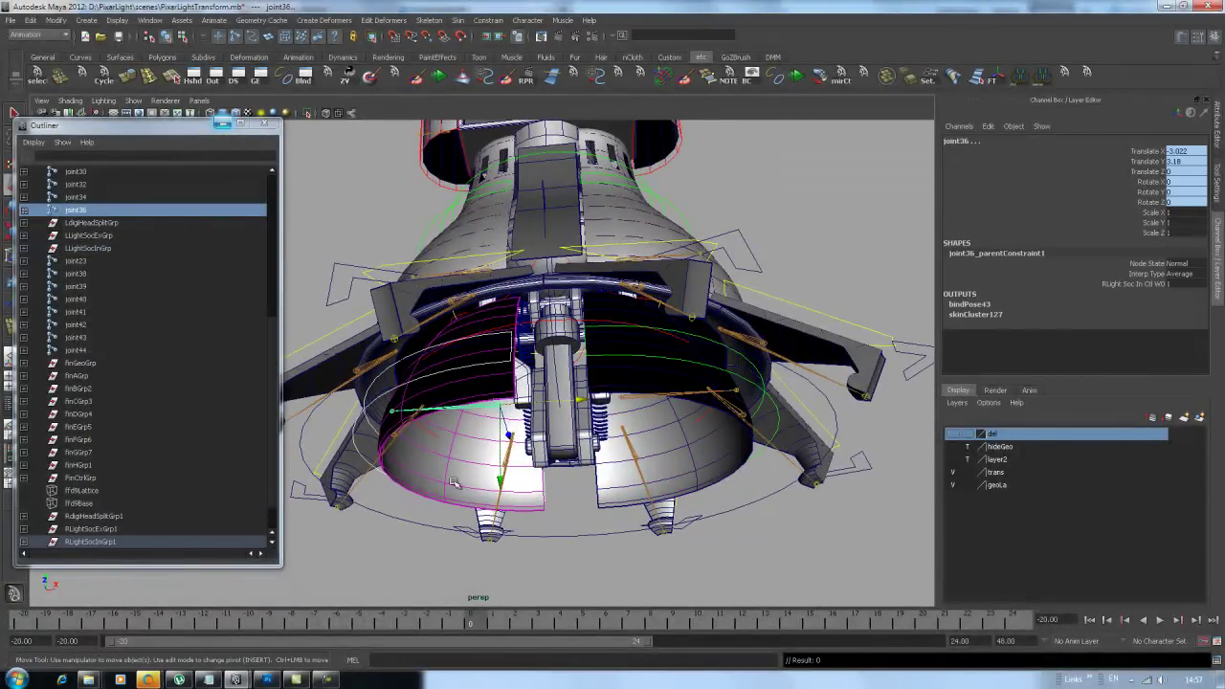
Move the new RLightSocInCtl to confirm it drives joint36, then view the whole lamp
{"action": "left_click", "coordinate": [416, 591]}
{"action": "left_click", "coordinate": [421, 376]}
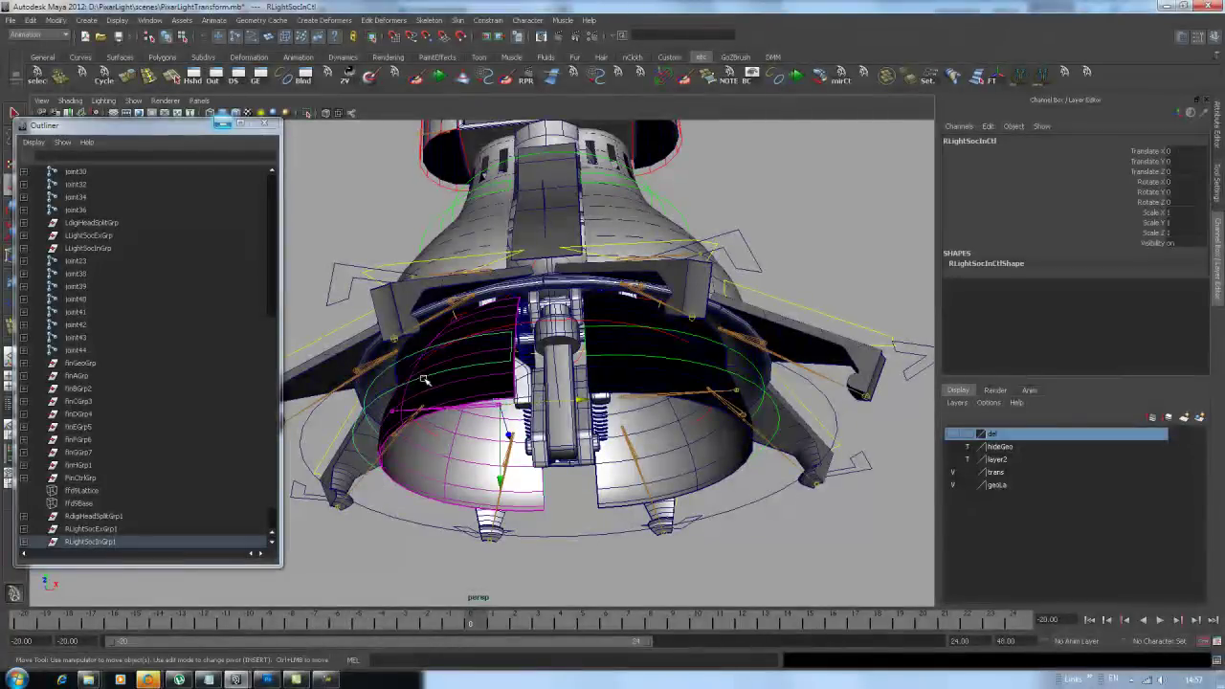
{"action": "left_click_drag", "start_coordinate": [539, 403], "coordinate": [560, 418]}
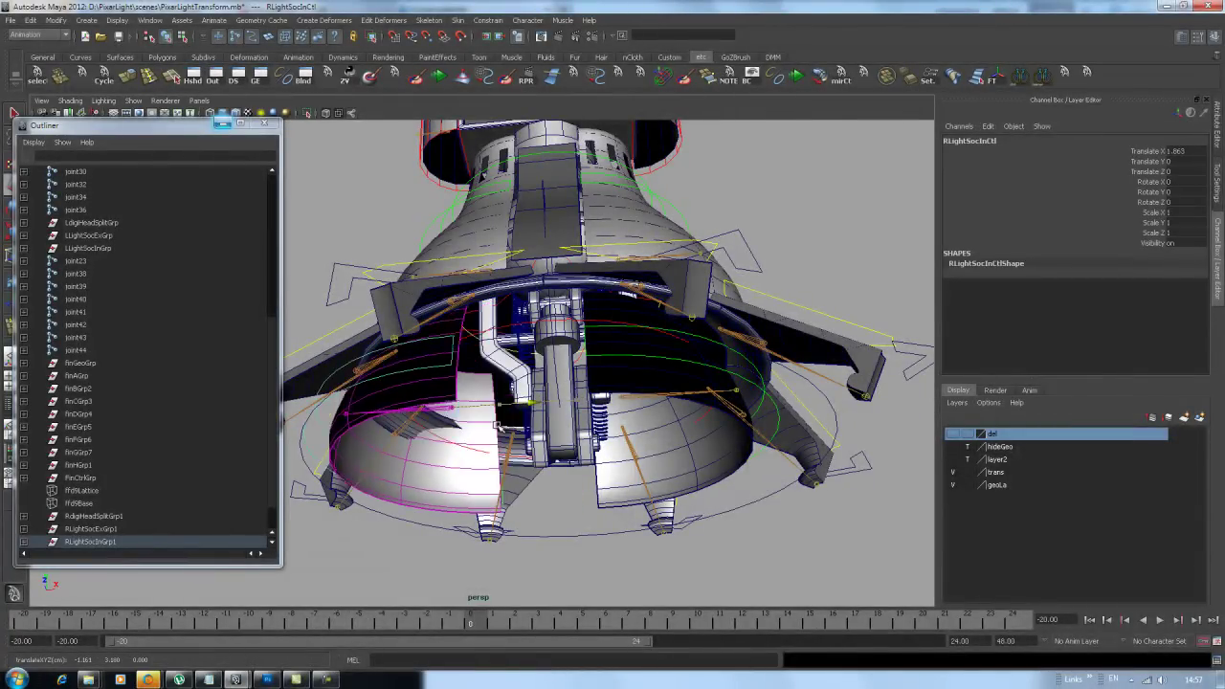
{"action": "left_click", "coordinate": [795, 216]}
{"action": "mouse_move", "coordinate": [795, 216]}
{"action": "left_mouse_down", "text": "alt"}
{"action": "mouse_move", "coordinate": [678, 294]}
{"action": "mouse_move", "coordinate": [711, 319]}
{"action": "mouse_move", "coordinate": [725, 309]}
{"action": "mouse_move", "coordinate": [705, 341]}
{"action": "left_mouse_up", "text": "alt"}
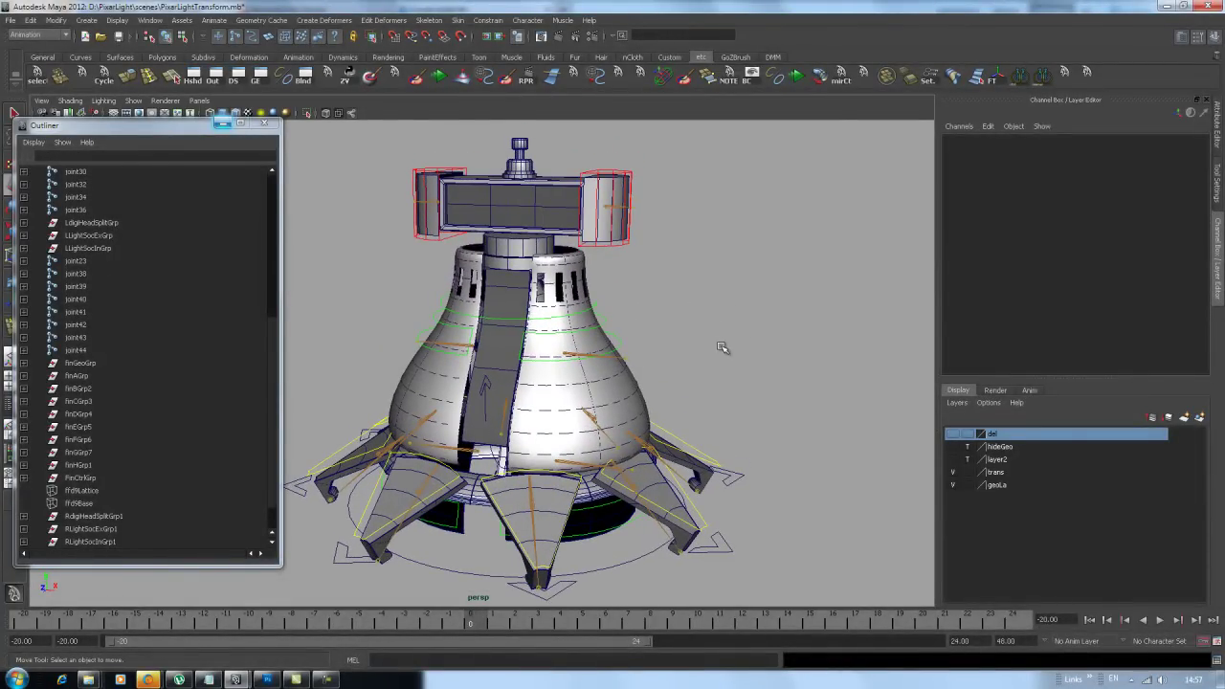